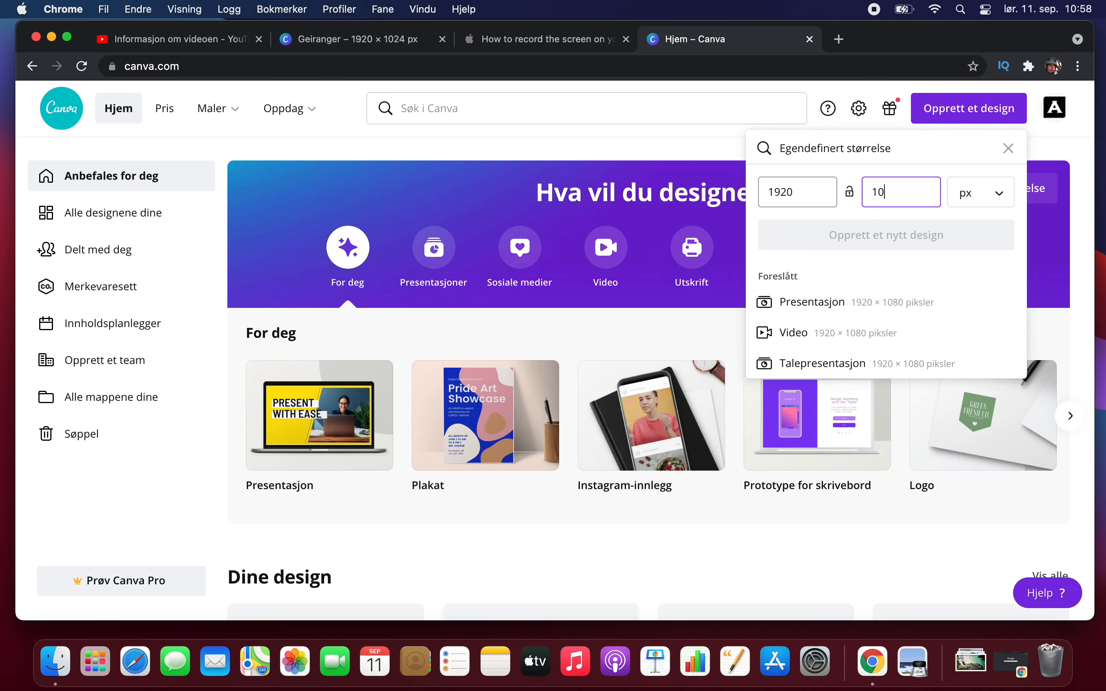
# - Create a new 1920 × 1080 px design and upload the fjord screenshot from the desktop (Skrivebord)
pyautogui.click(794, 234)
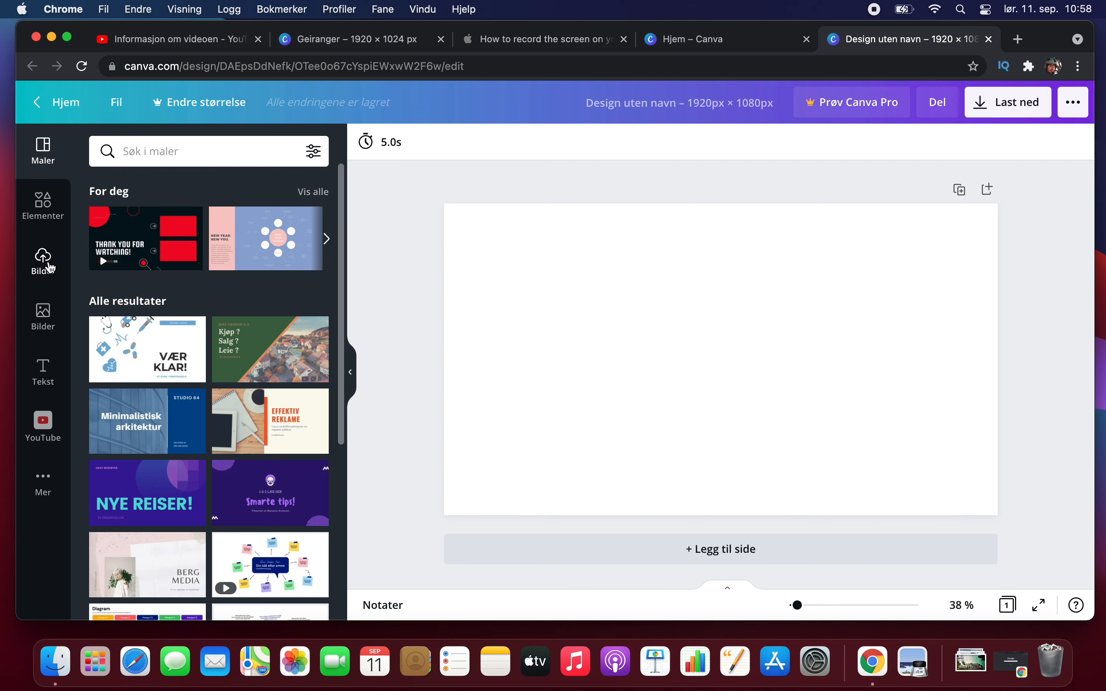
pyautogui.click(46, 261)
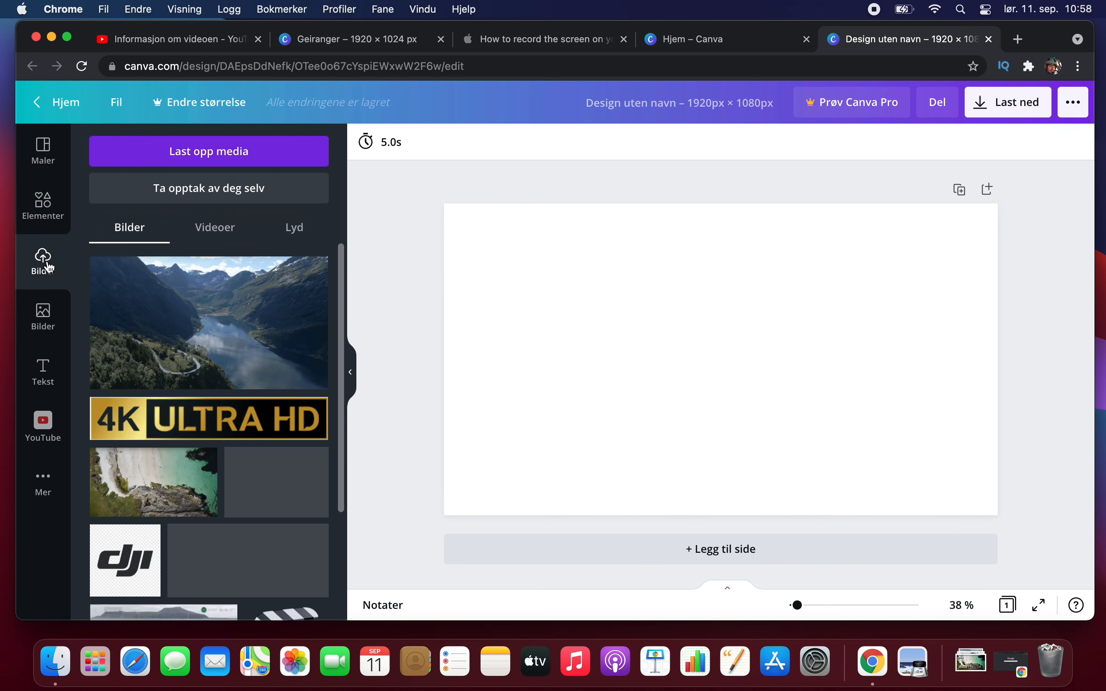
pyautogui.click(160, 155)
pyautogui.click(115, 235)
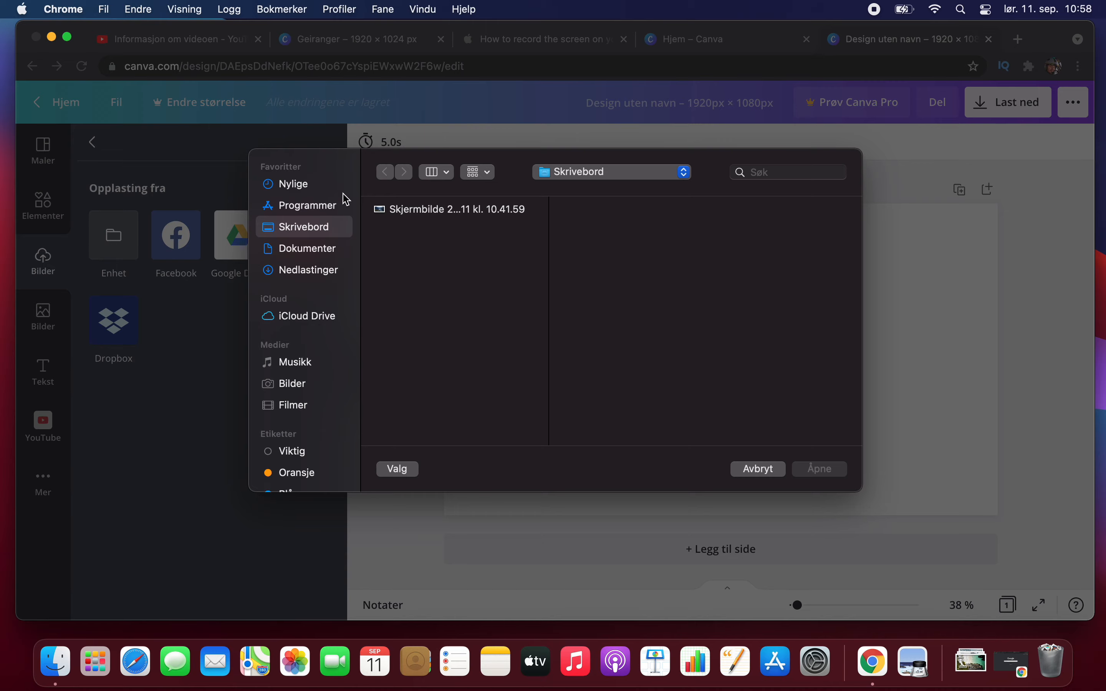
pyautogui.click(403, 212)
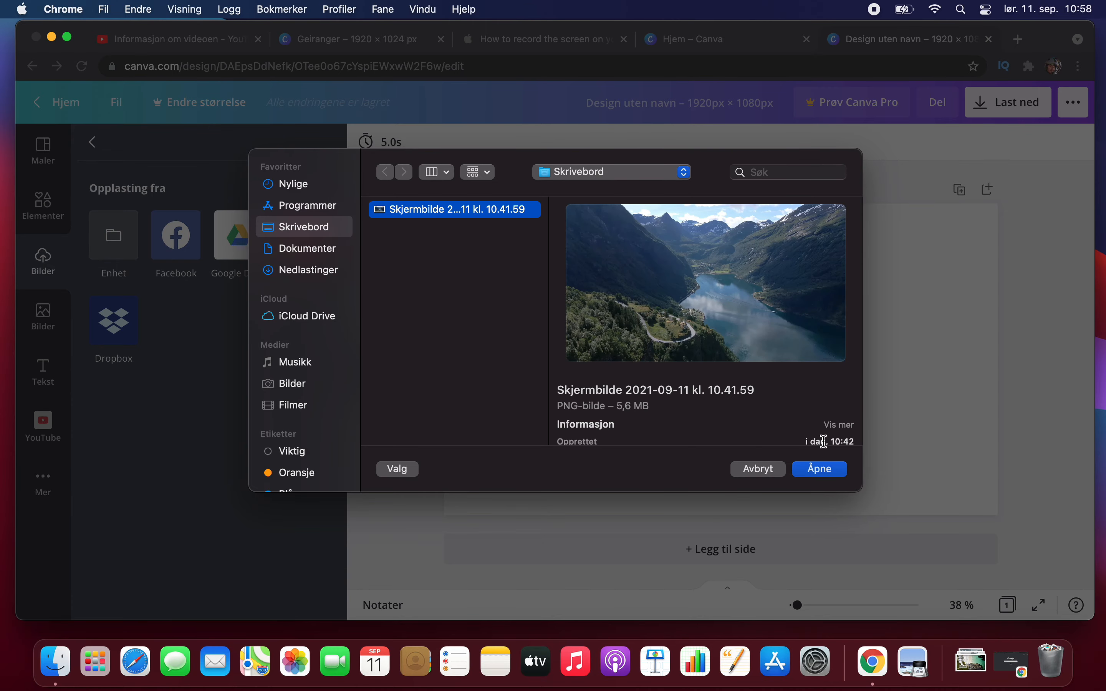
pyautogui.click(824, 469)
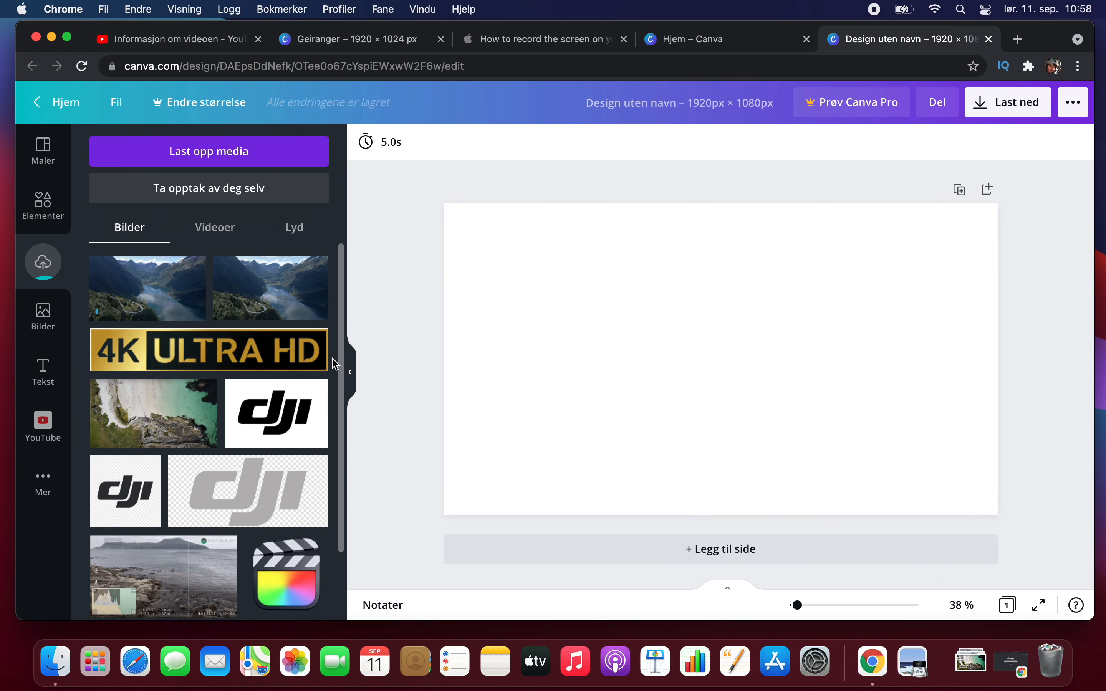
# - Place the fjord picture on the page and enlarge it to fill the whole canvas
pyautogui.click(271, 310)
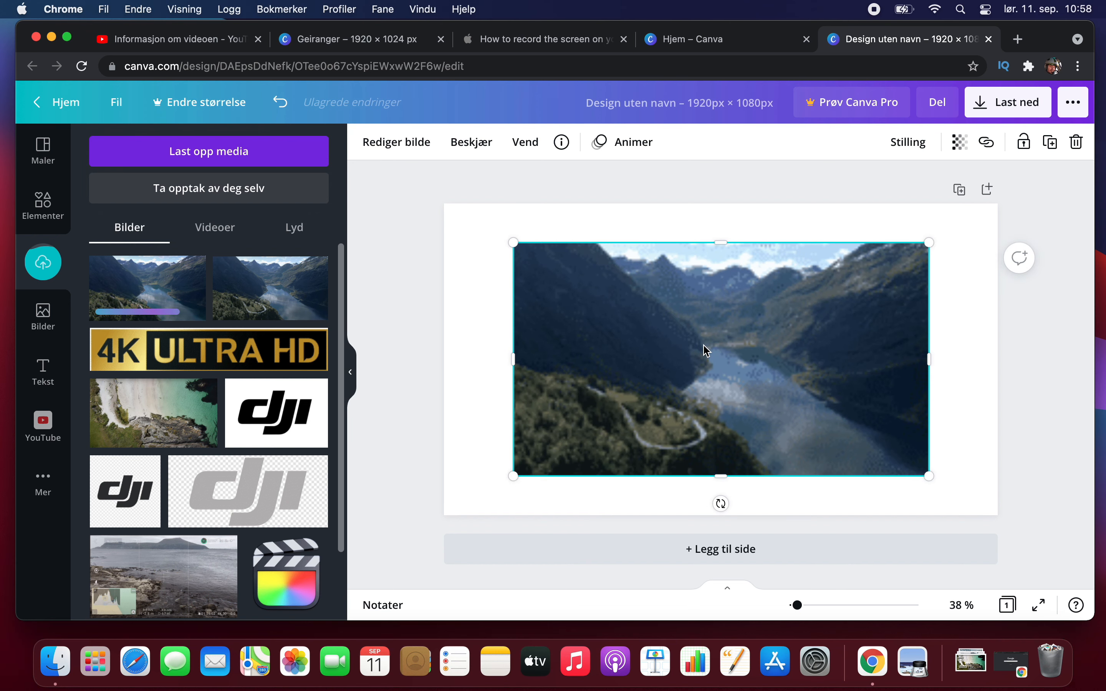
pyautogui.moveTo(684, 353); pyautogui.dragTo(608, 311)
pyautogui.moveTo(859, 438); pyautogui.dragTo(997, 517)
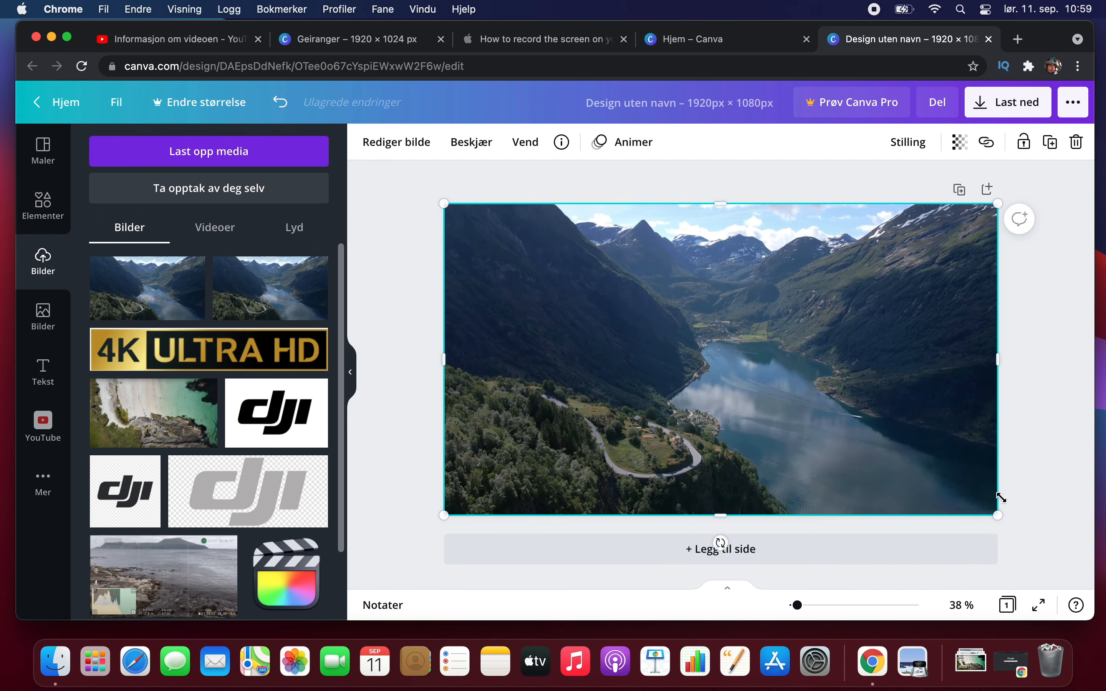
pyautogui.click(1051, 440)
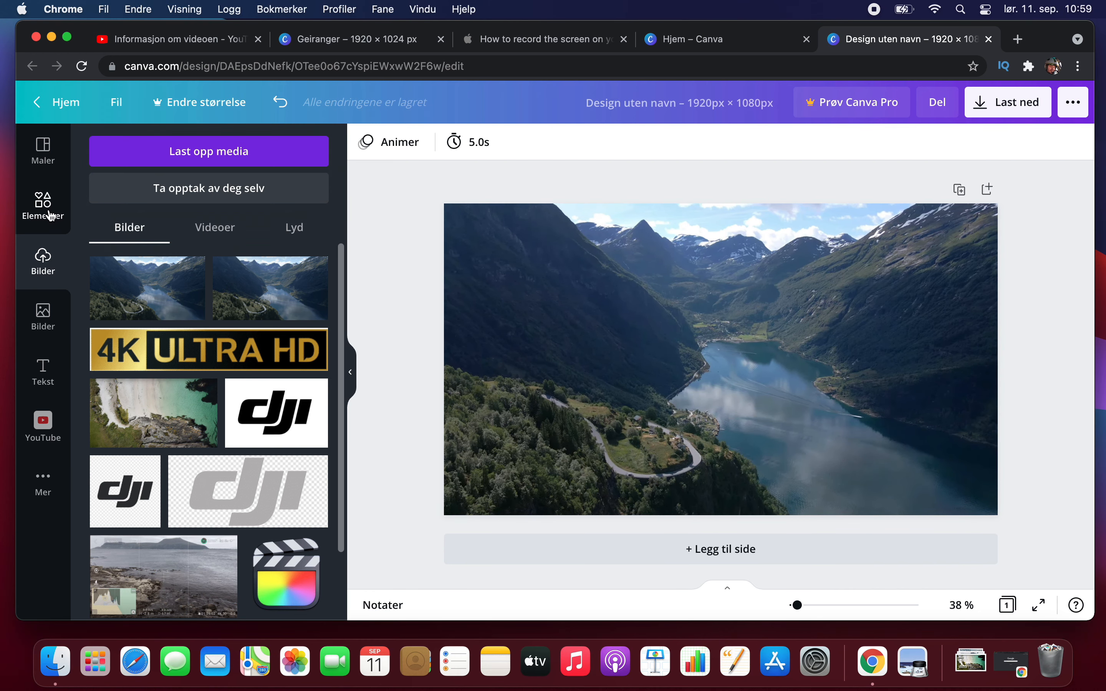
pyautogui.click(43, 368)
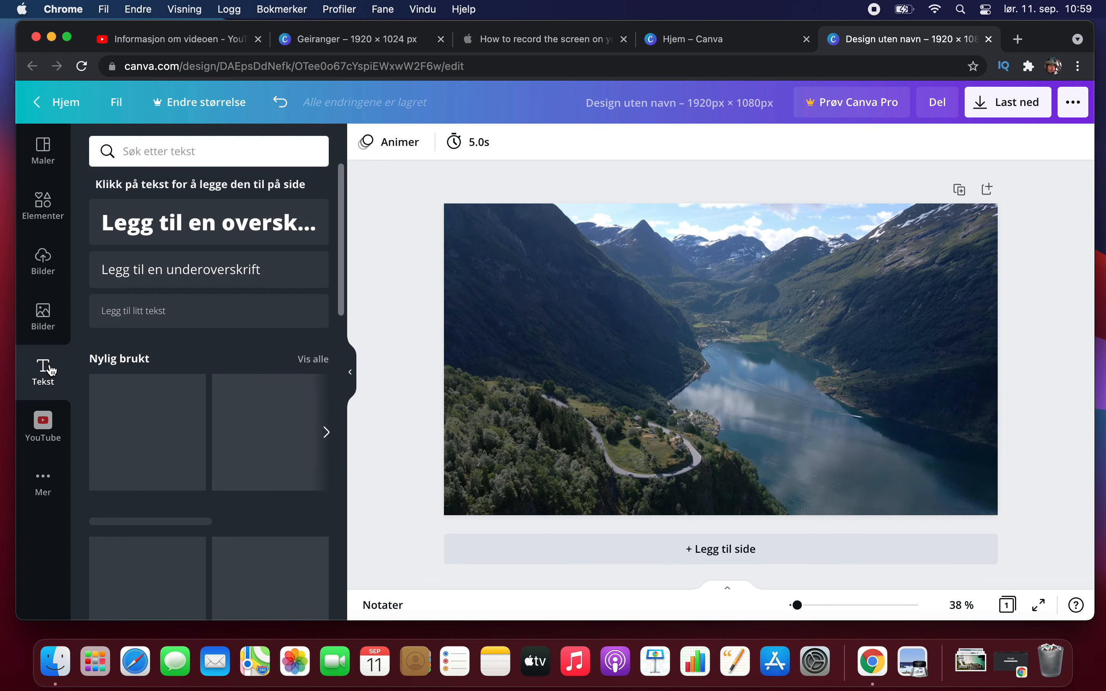
pyautogui.click(176, 214)
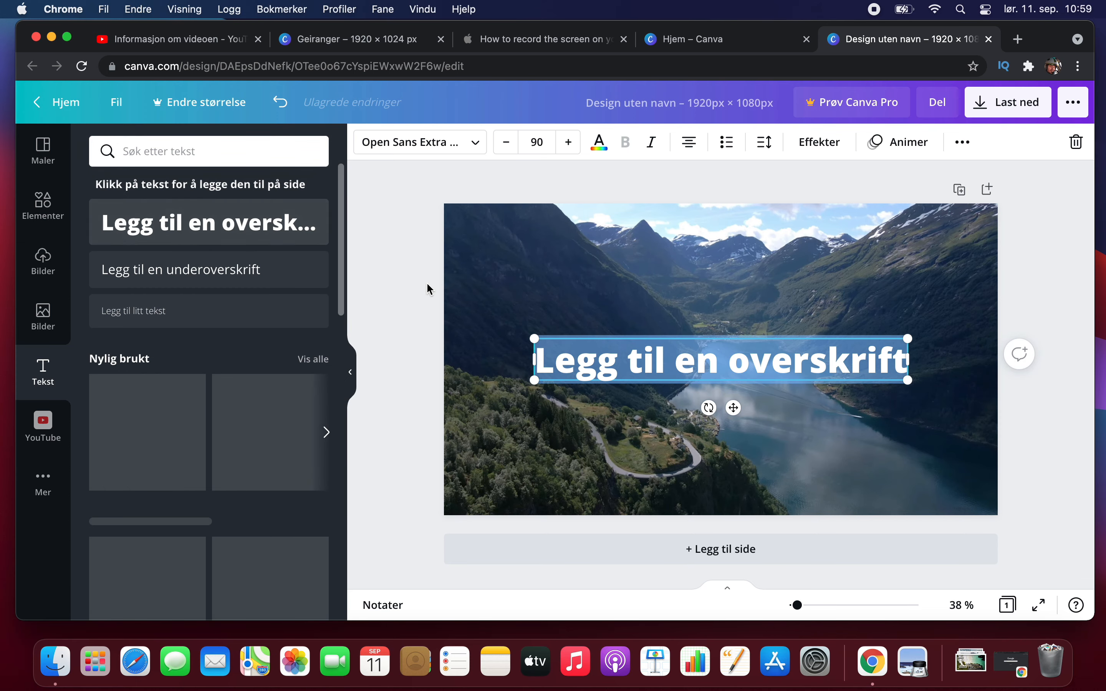
pyautogui.click(666, 309)
pyautogui.click(660, 370)
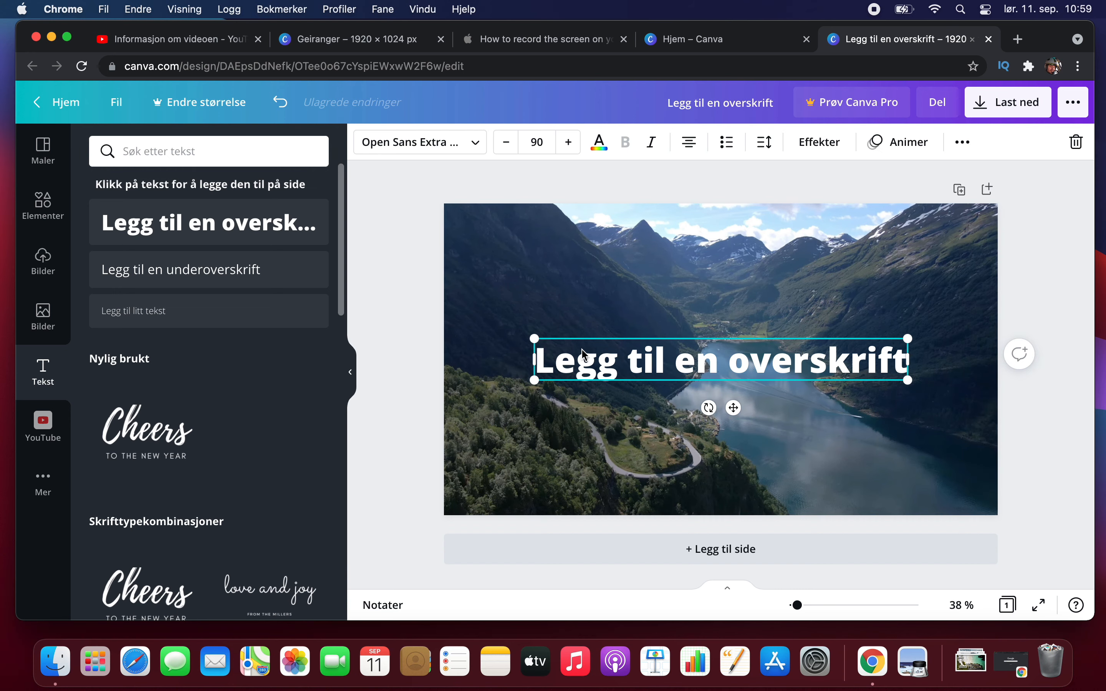
pyautogui.press('Delete')
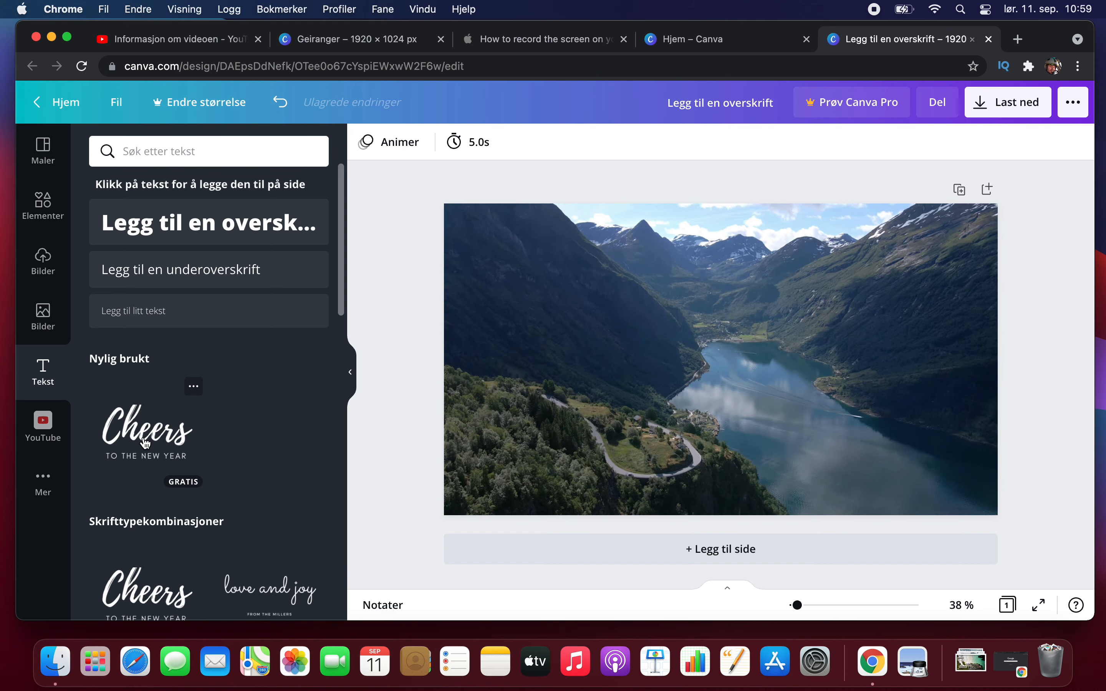
# - Add the "Cheers to the new year" font combination at the centre of the picture, without the stray duplicate subtitle
pyautogui.click(187, 427)
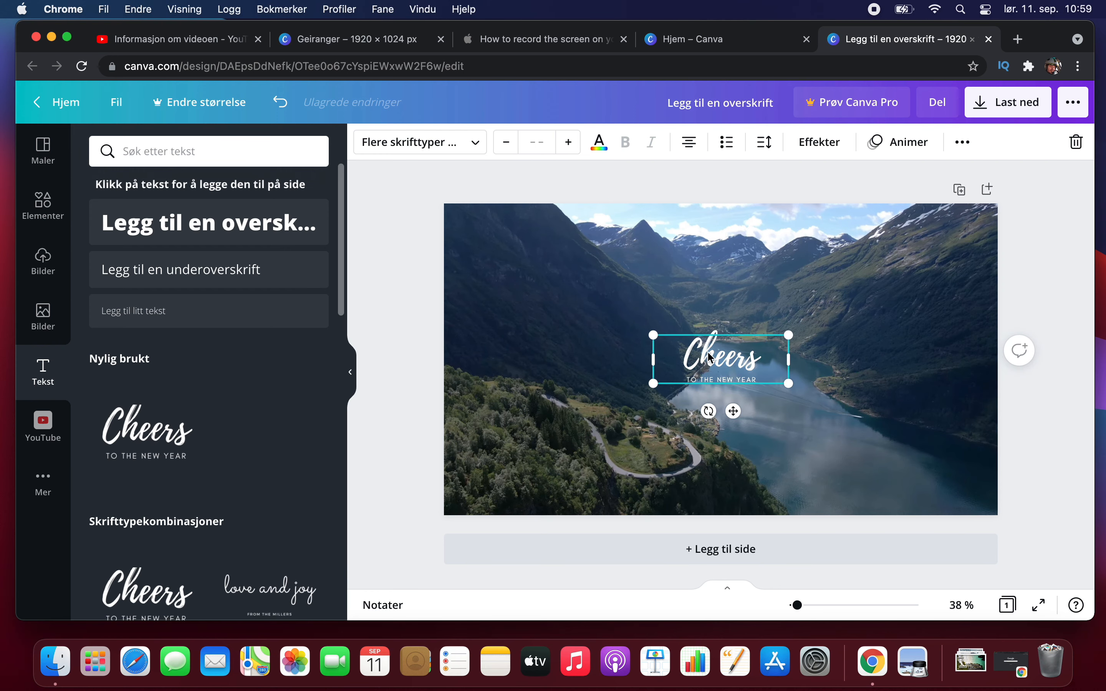
pyautogui.moveTo(151, 429); pyautogui.dragTo(652, 338)
pyautogui.click(649, 365)
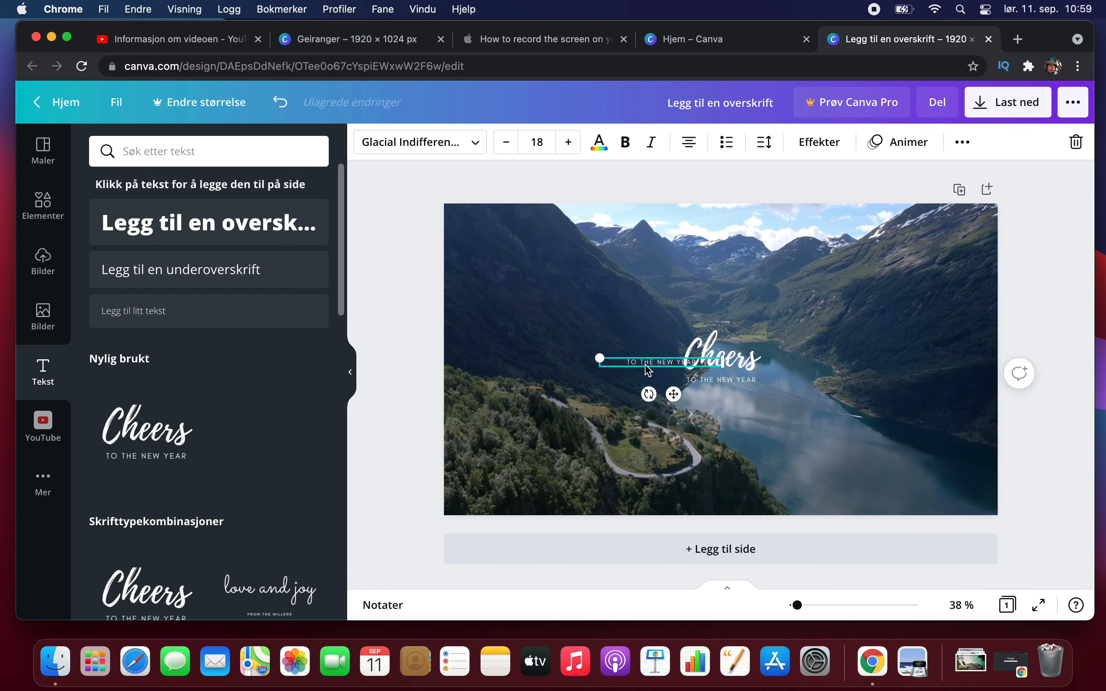
pyautogui.click(647, 305)
pyautogui.click(714, 360)
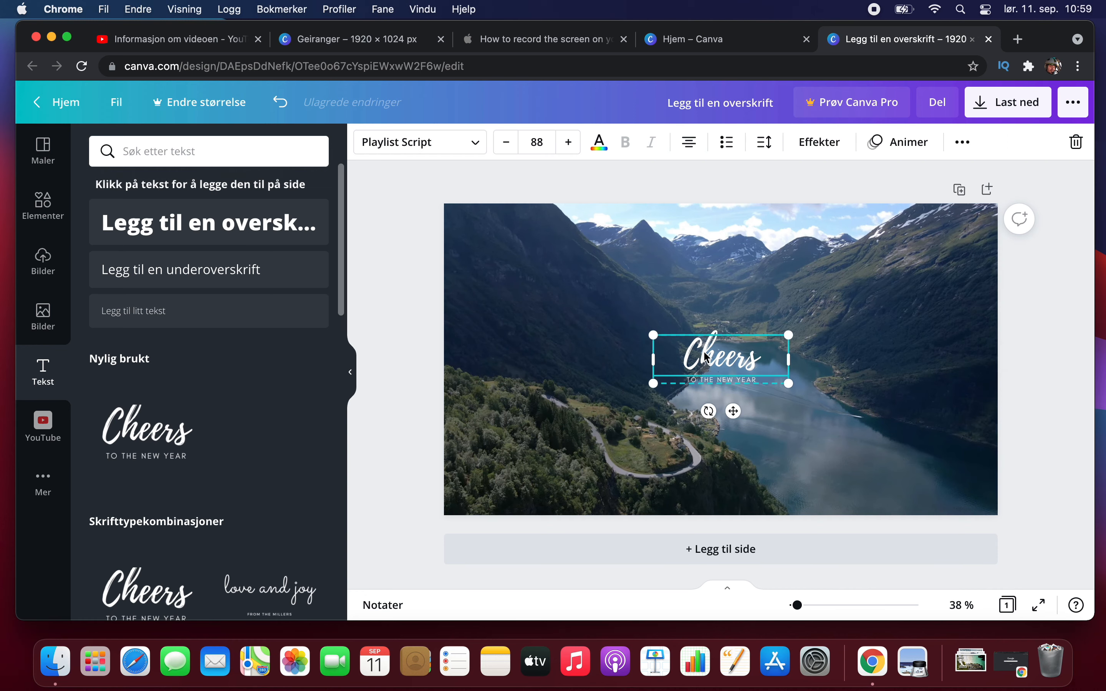
pyautogui.moveTo(713, 359)
pyautogui.mouseDown()
pyautogui.moveTo(666, 311)
pyautogui.moveTo(695, 356)
pyautogui.moveTo(716, 356)
pyautogui.mouseUp()
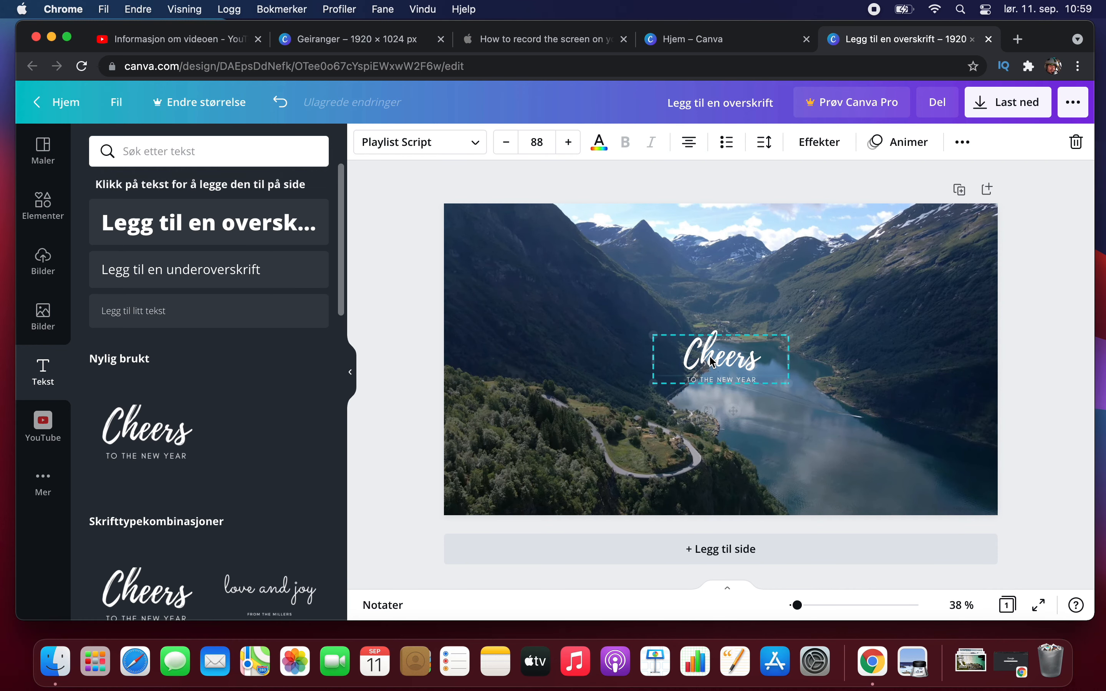
# - Replace the script title with "Geiranger" and the small subtitle below it with "Norway"
pyautogui.doubleClick(701, 344)
pyautogui.write('Geiranger')
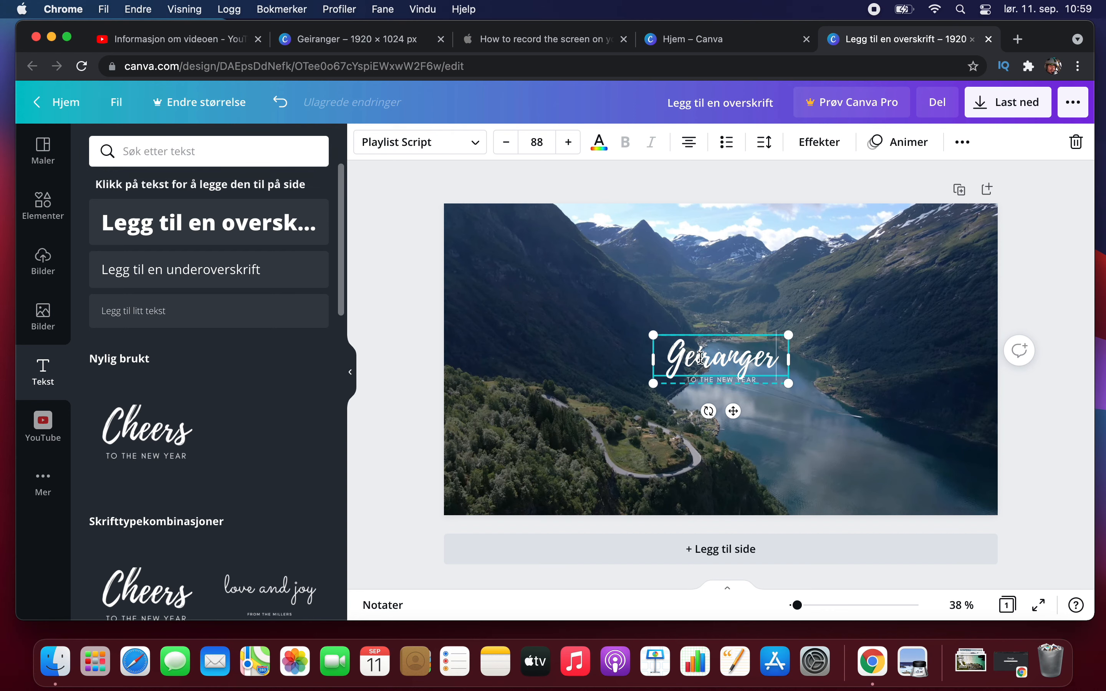
pyautogui.click(701, 381)
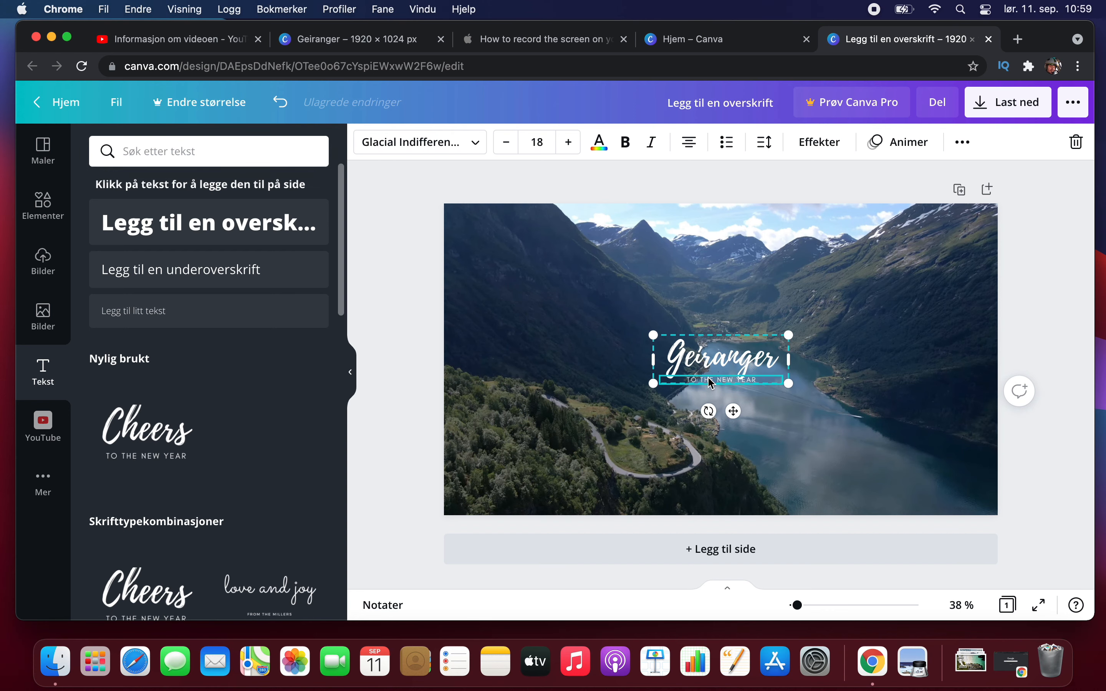
pyautogui.click(714, 273)
pyautogui.click(706, 346)
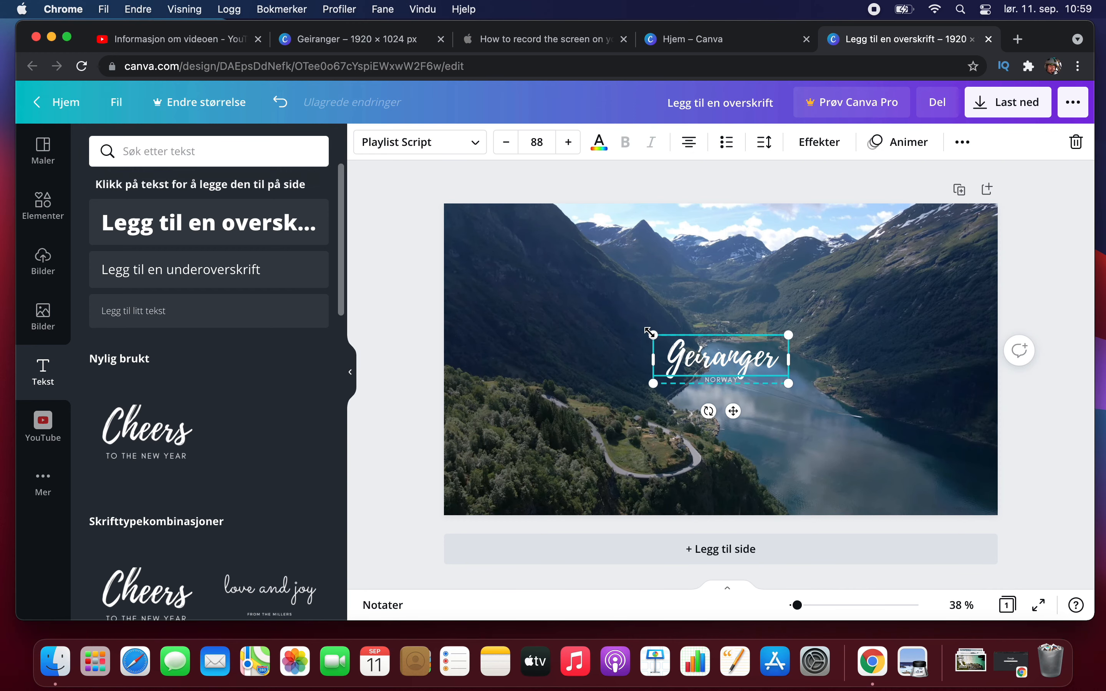
# - Enlarge the title and subtitle group until the title's font size is 160, and centre it on the picture
pyautogui.moveTo(652, 334); pyautogui.dragTo(546, 278)
pyautogui.moveTo(613, 320); pyautogui.dragTo(668, 340)
pyautogui.click(627, 264)
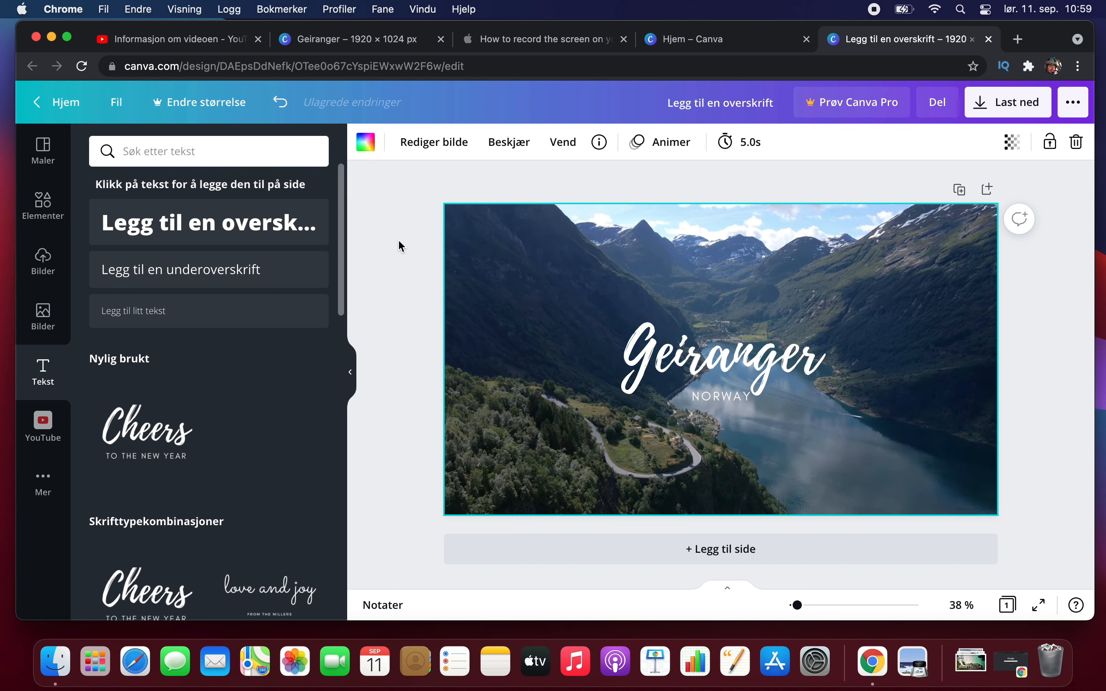
# - Add a triangle shape and place it over the Geiranger title, slightly above the page's centre
pyautogui.click(47, 211)
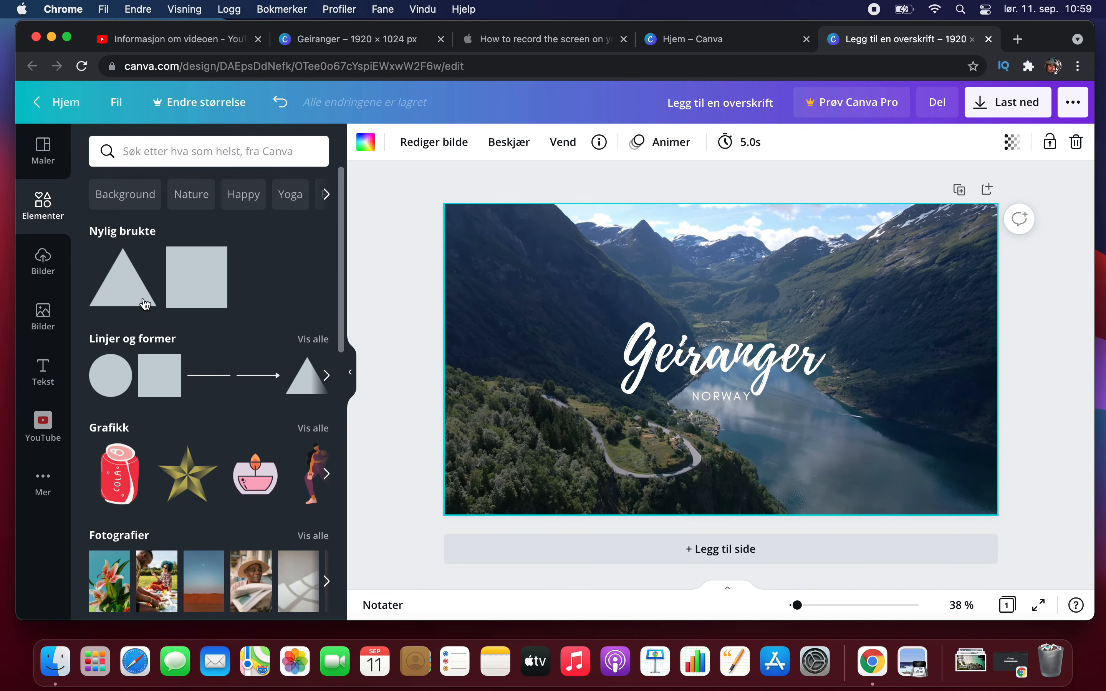
pyautogui.click(145, 304)
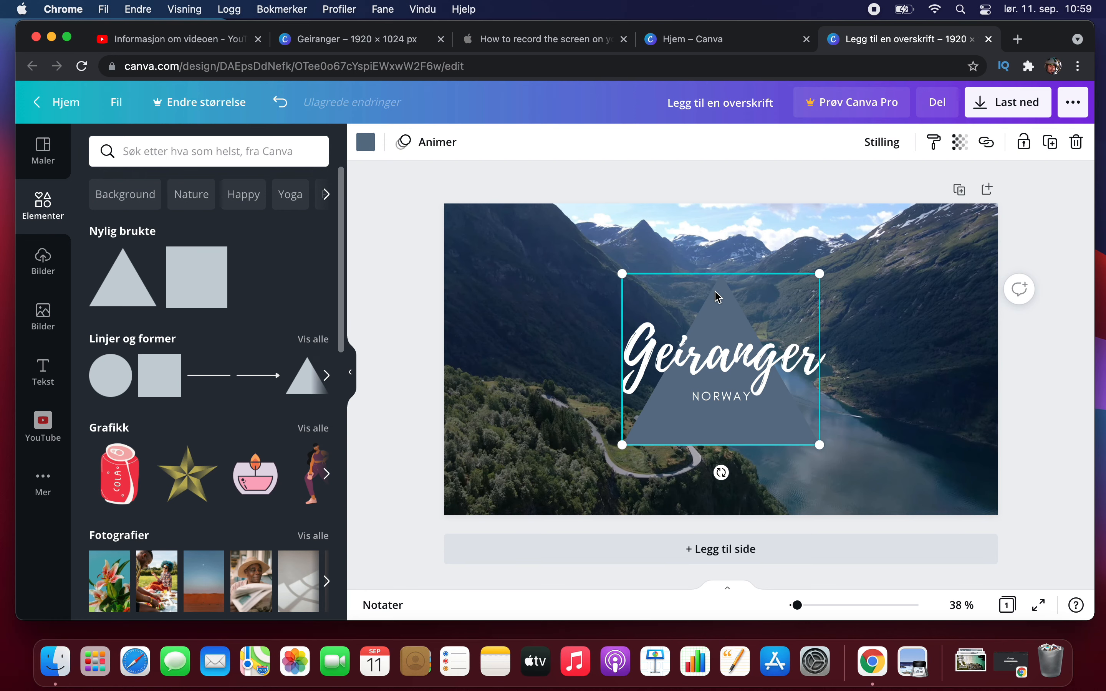
pyautogui.moveTo(719, 298); pyautogui.dragTo(706, 273)
pyautogui.click(401, 272)
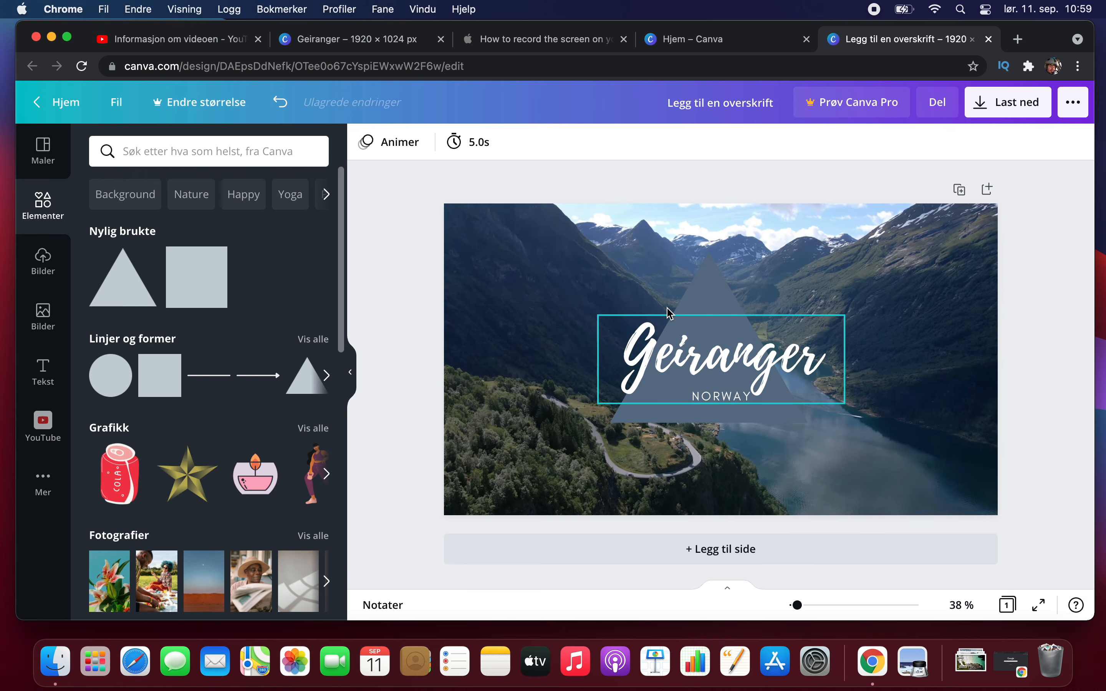
# - Change the triangle's fill colour to white
pyautogui.click(712, 287)
pyautogui.click(375, 150)
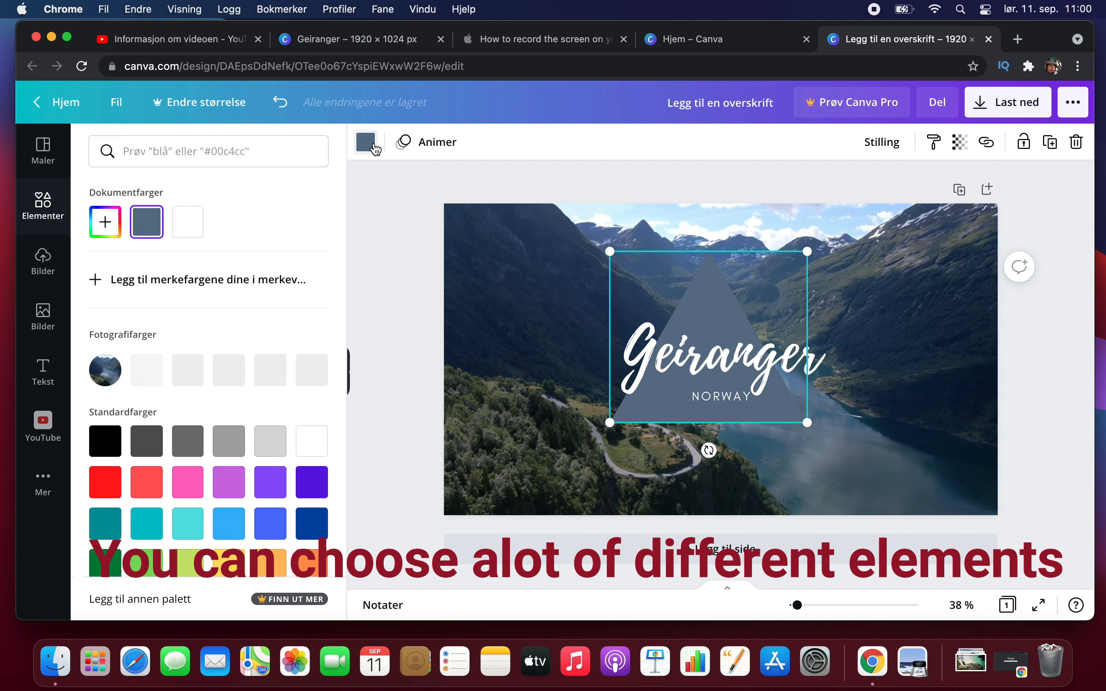
pyautogui.click(187, 222)
pyautogui.click(525, 177)
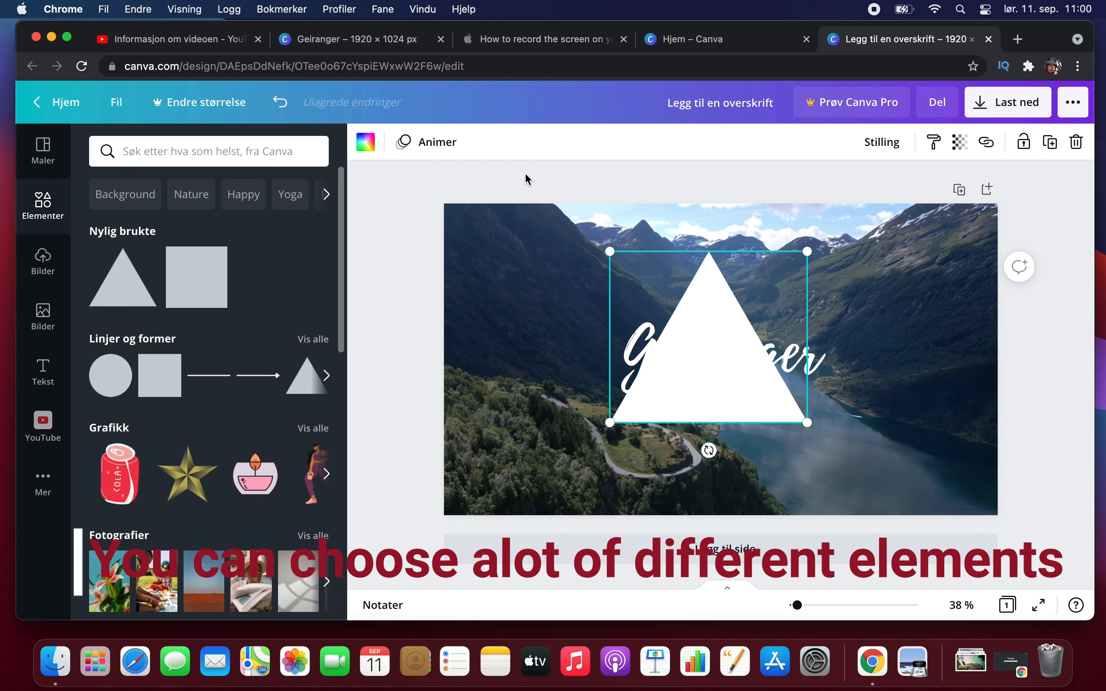
pyautogui.click(640, 329)
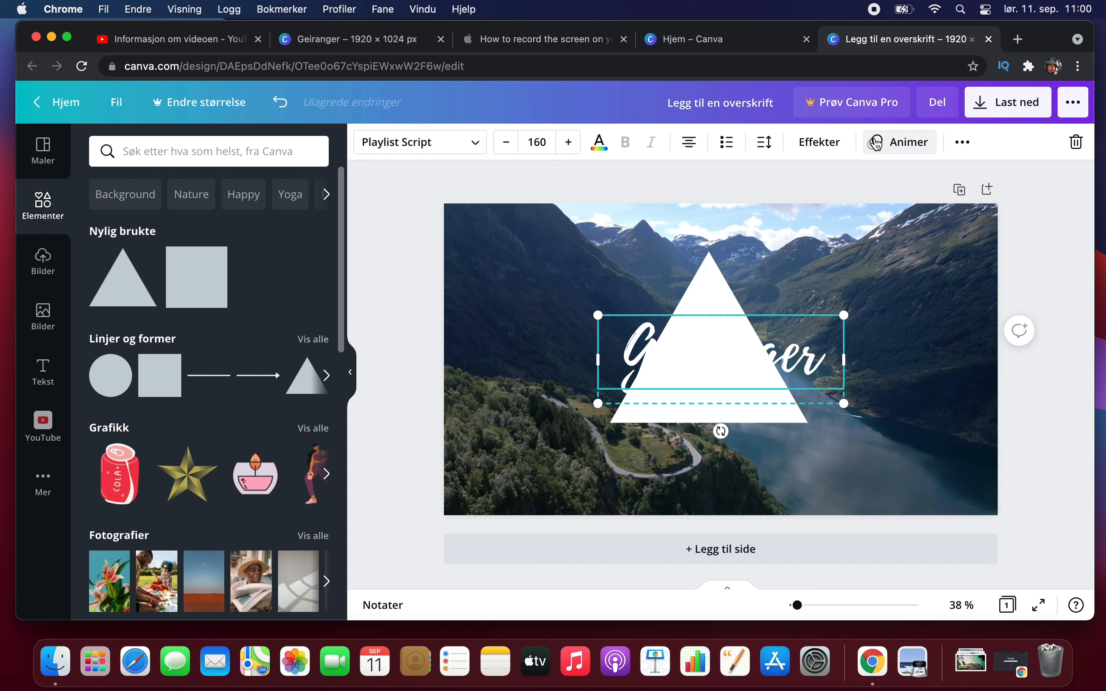
pyautogui.click(961, 142)
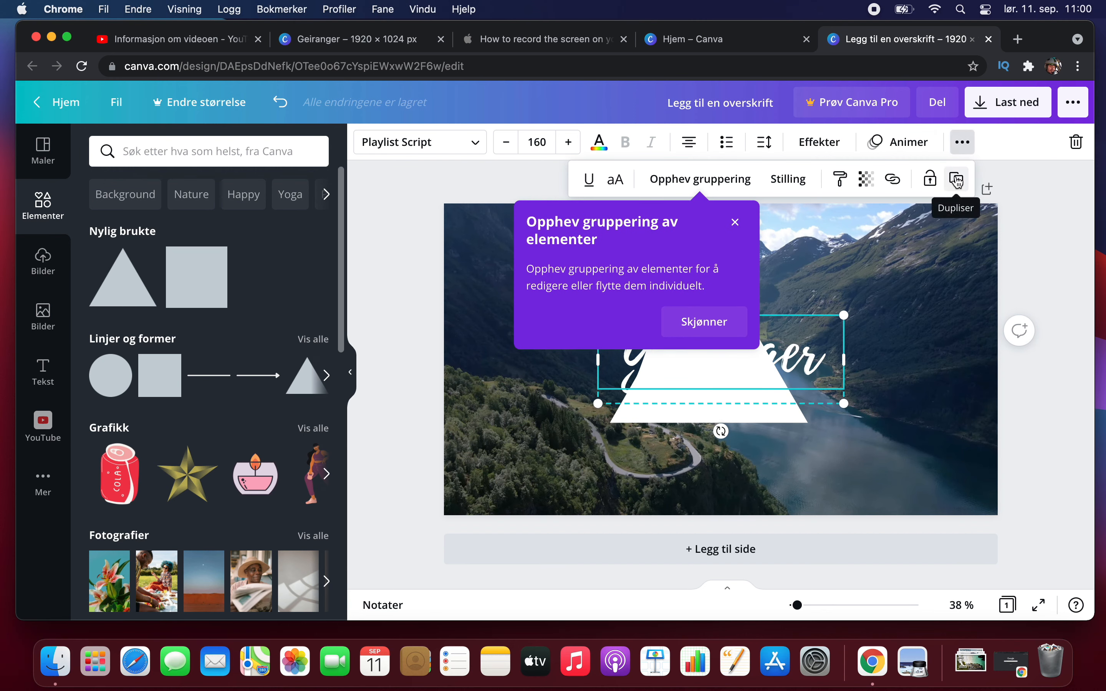
pyautogui.click(965, 144)
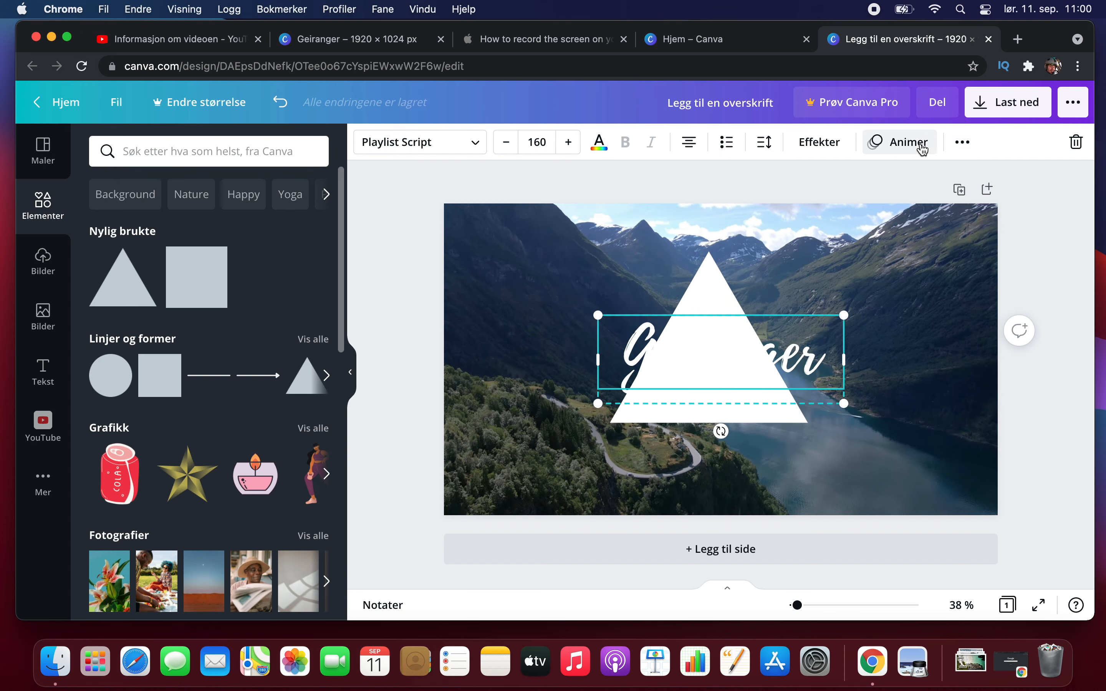
# - Set the white triangle's transparency (Gjennomsiktighet) to 70
pyautogui.click(702, 272)
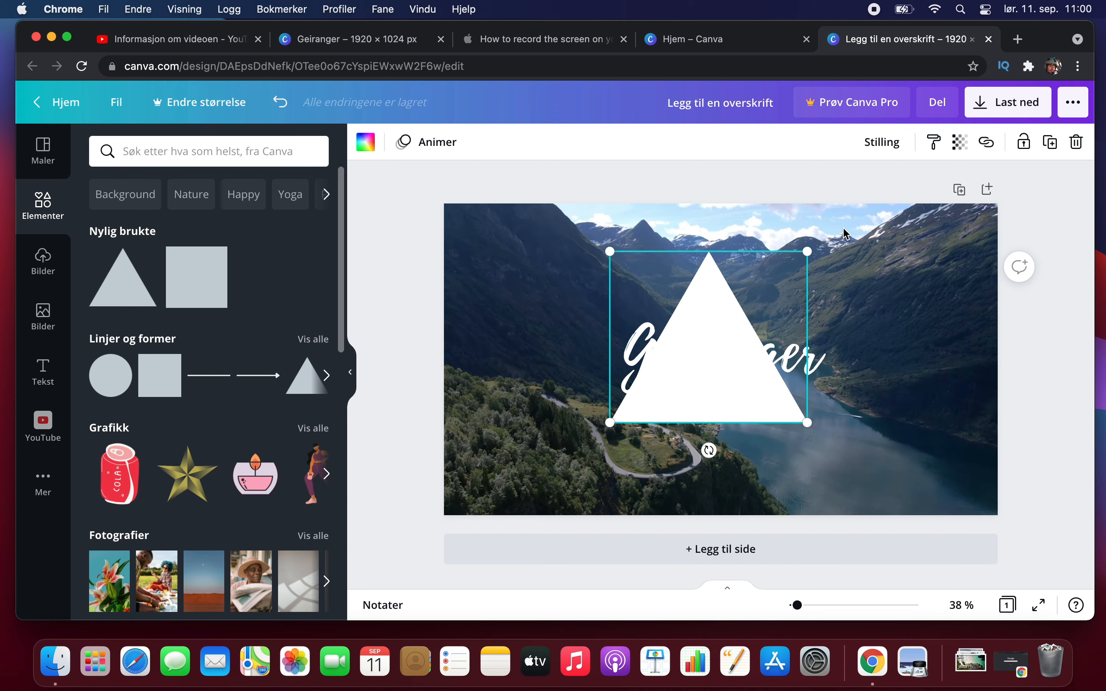
pyautogui.click(961, 142)
pyautogui.moveTo(909, 194); pyautogui.dragTo(890, 196)
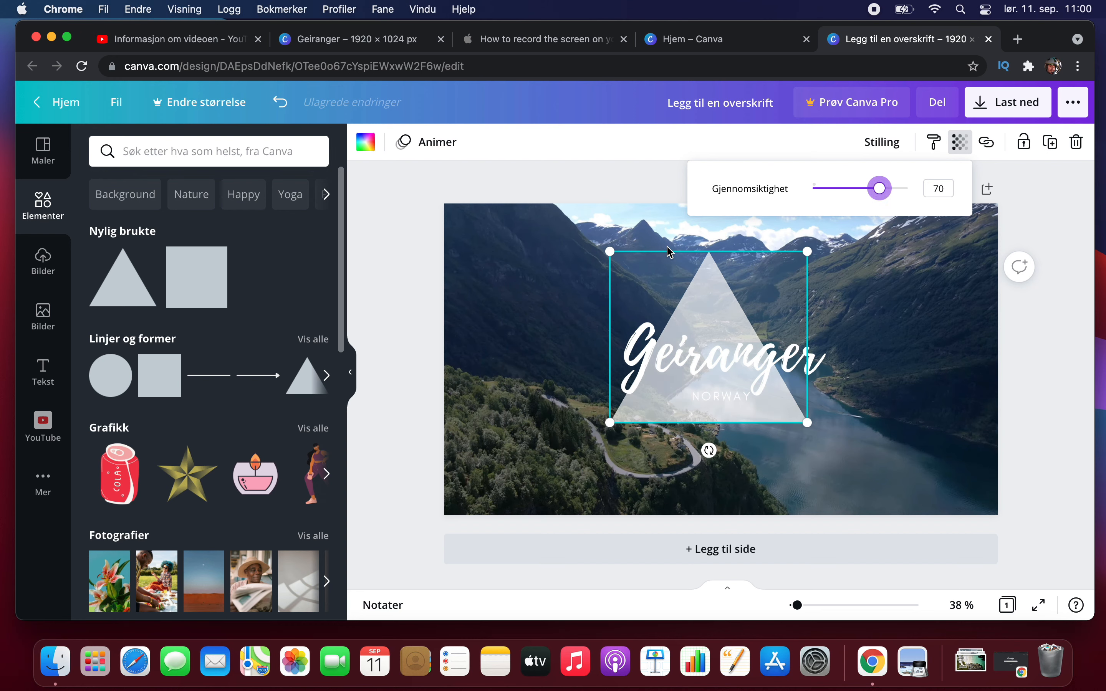
# - Try the Hul and Dobbelis text effects on the Geiranger title, and apply the Løft effect
pyautogui.click(637, 341)
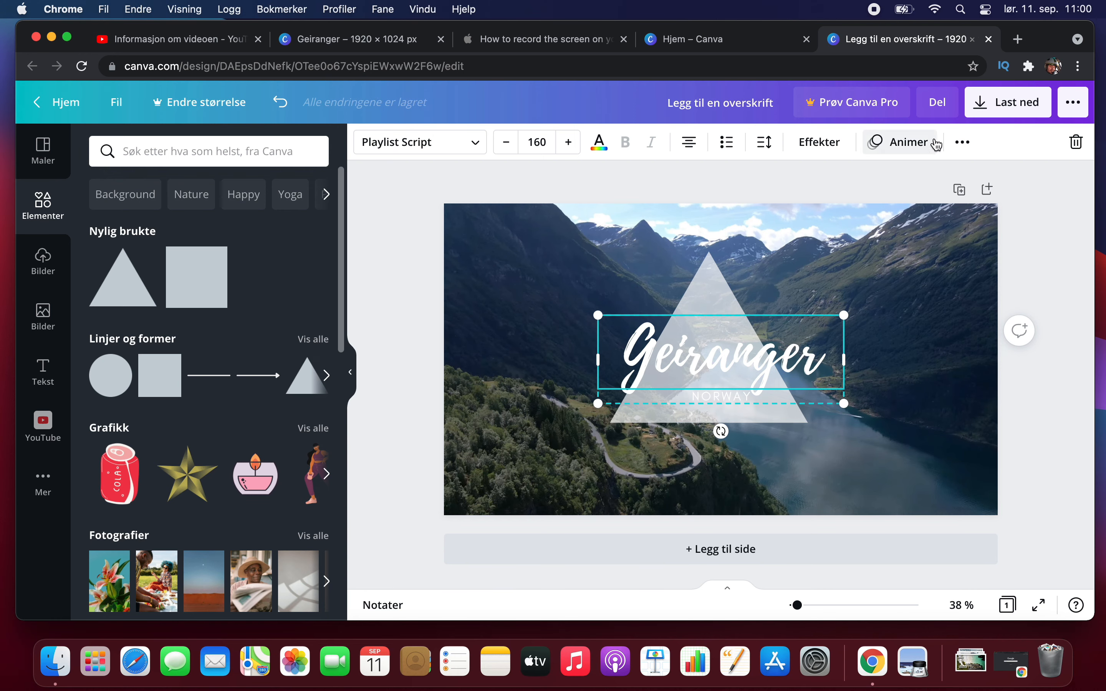
pyautogui.click(831, 154)
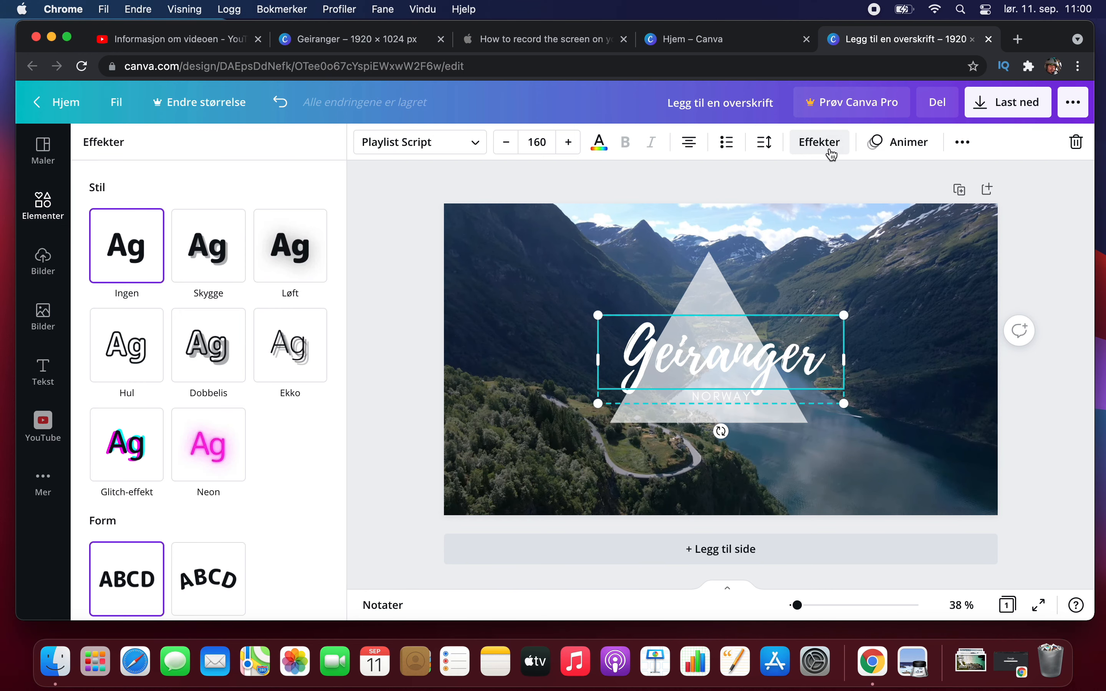
pyautogui.click(134, 417)
pyautogui.click(134, 379)
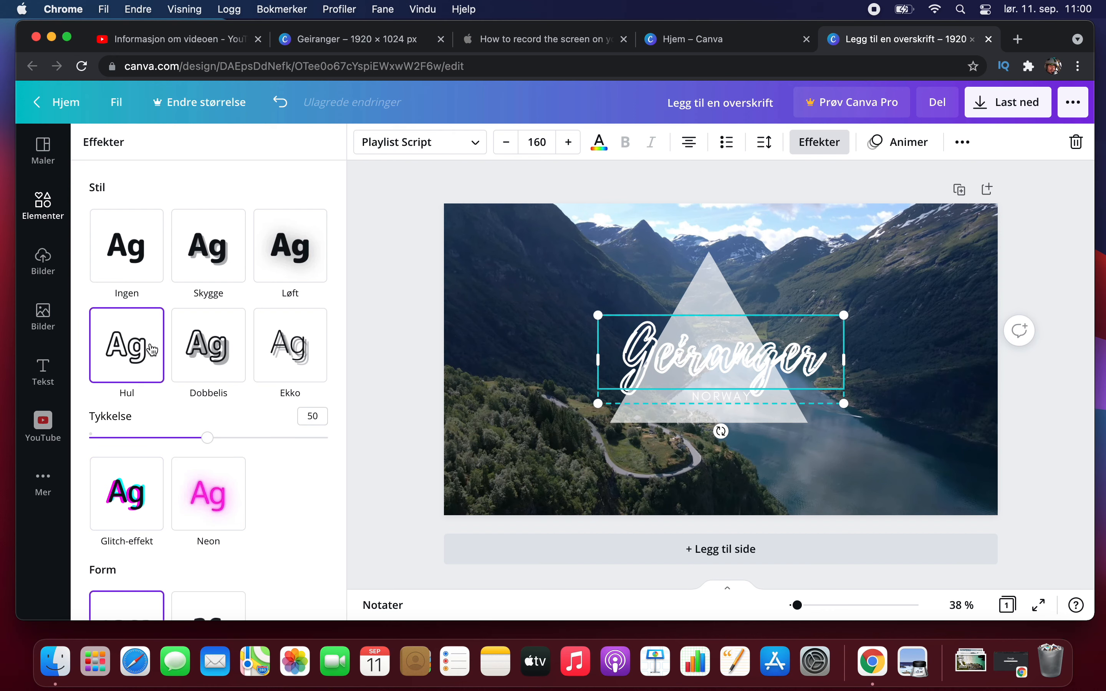
pyautogui.click(196, 345)
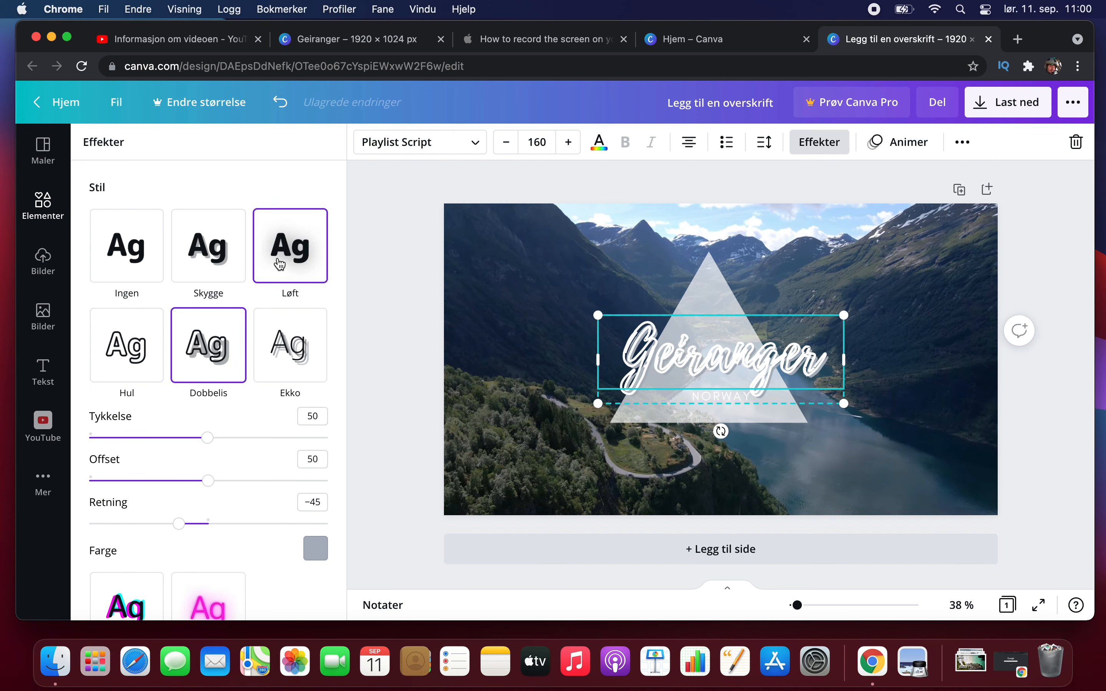
pyautogui.click(281, 271)
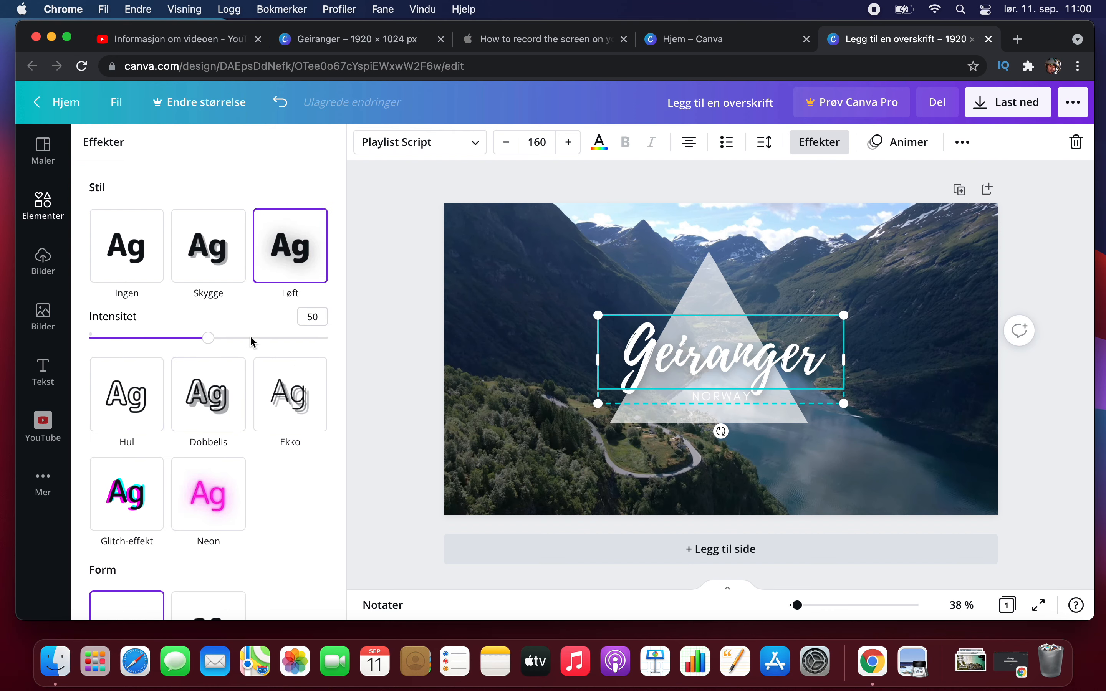
# - Try the Dobbelis effect on the Geiranger title, and set the text effect to Ingen
pyautogui.click(227, 406)
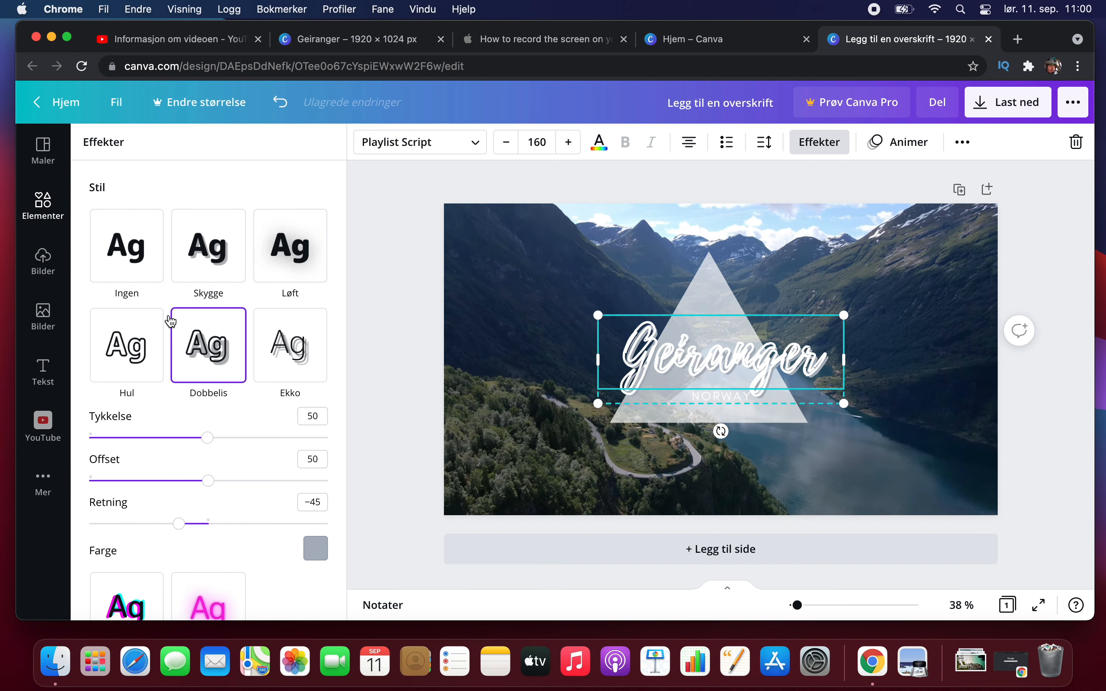
pyautogui.click(148, 259)
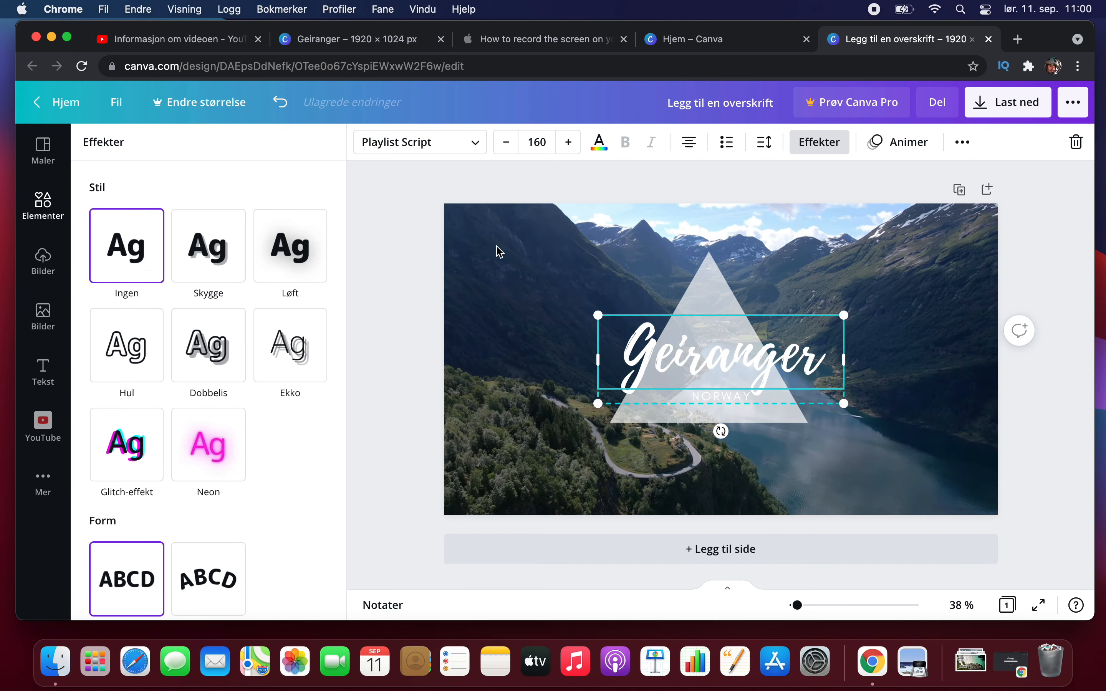
# - Try the Pust element animation on the triangle, reset it to Ingen, and look through the page animations
pyautogui.click(716, 284)
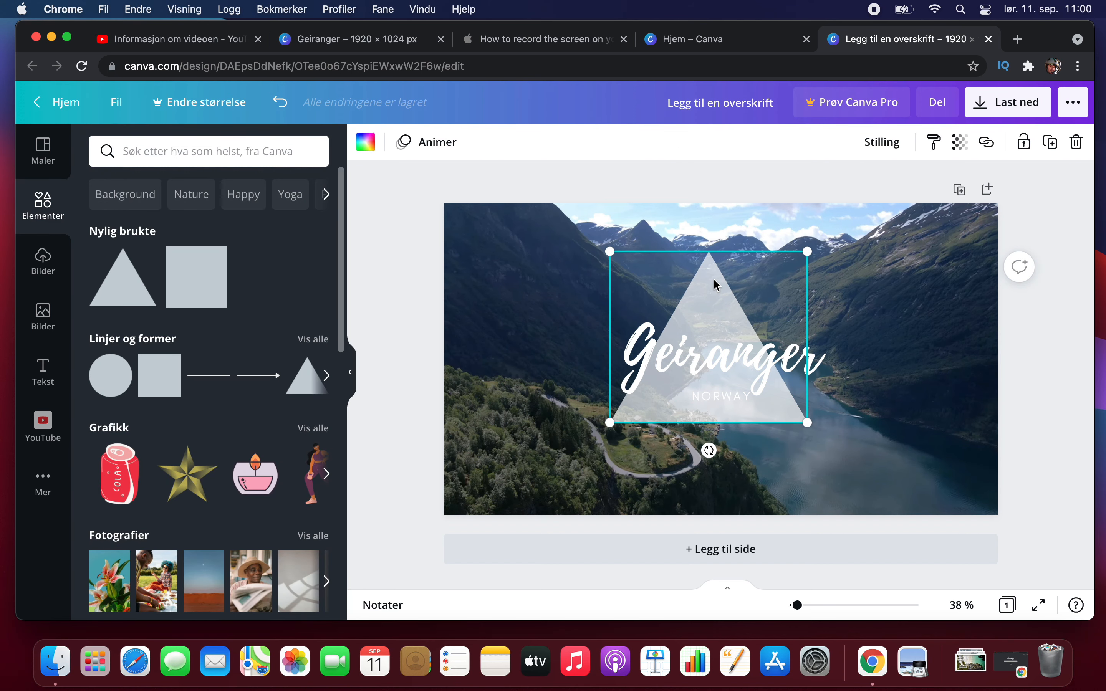
pyautogui.click(412, 146)
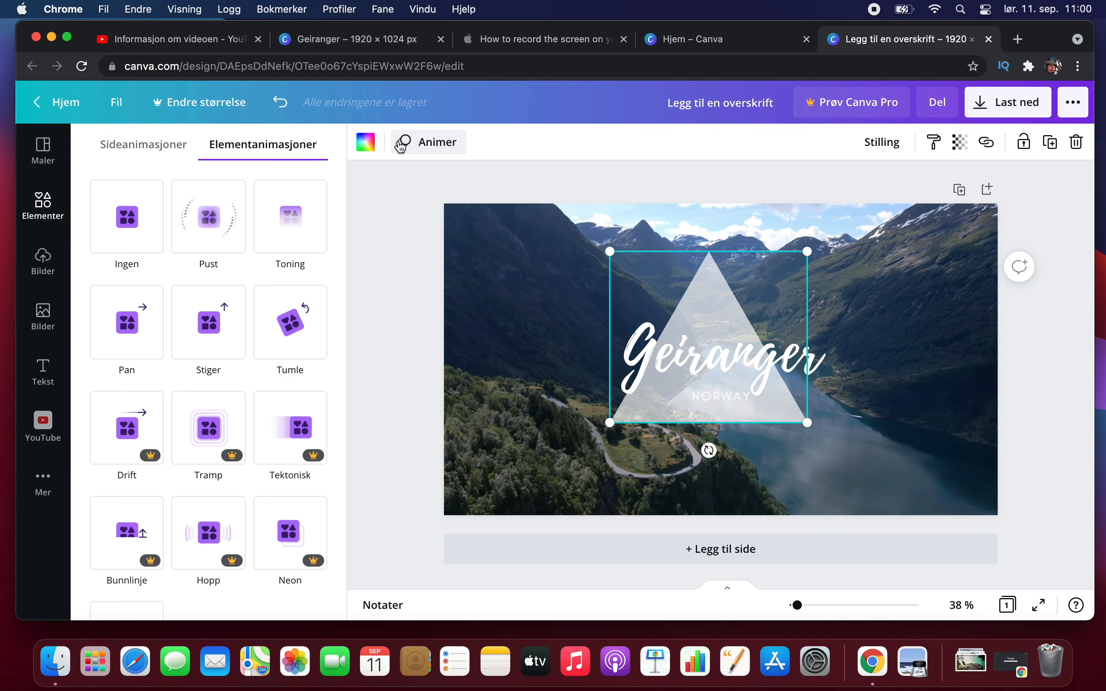
pyautogui.click(218, 242)
pyautogui.click(129, 238)
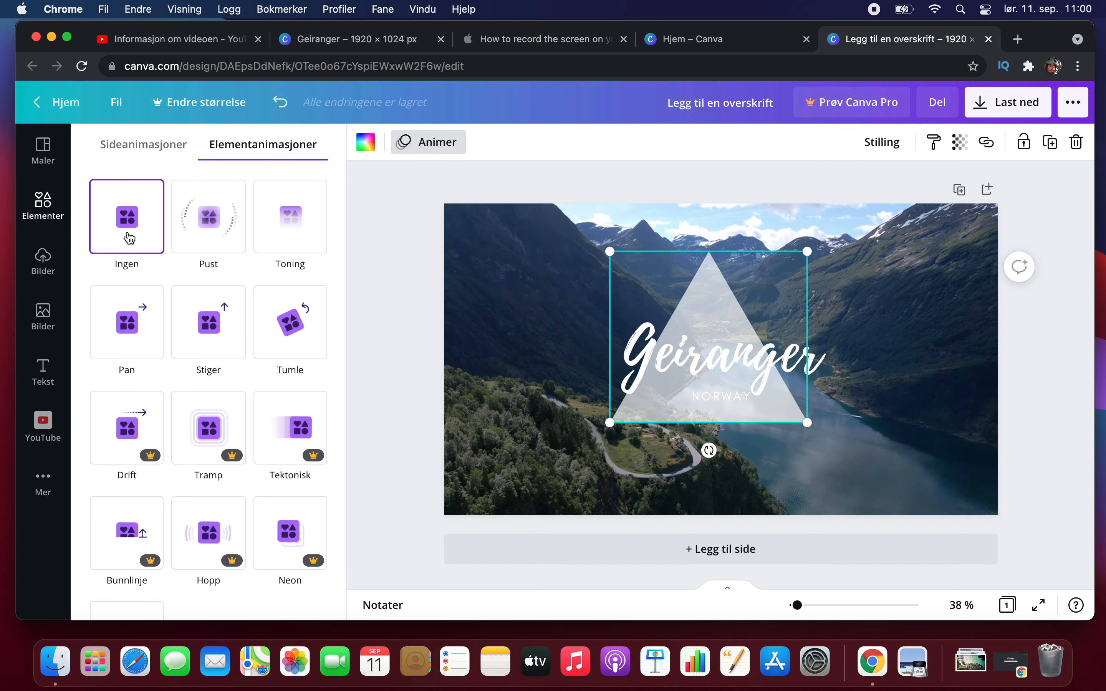
pyautogui.click(154, 156)
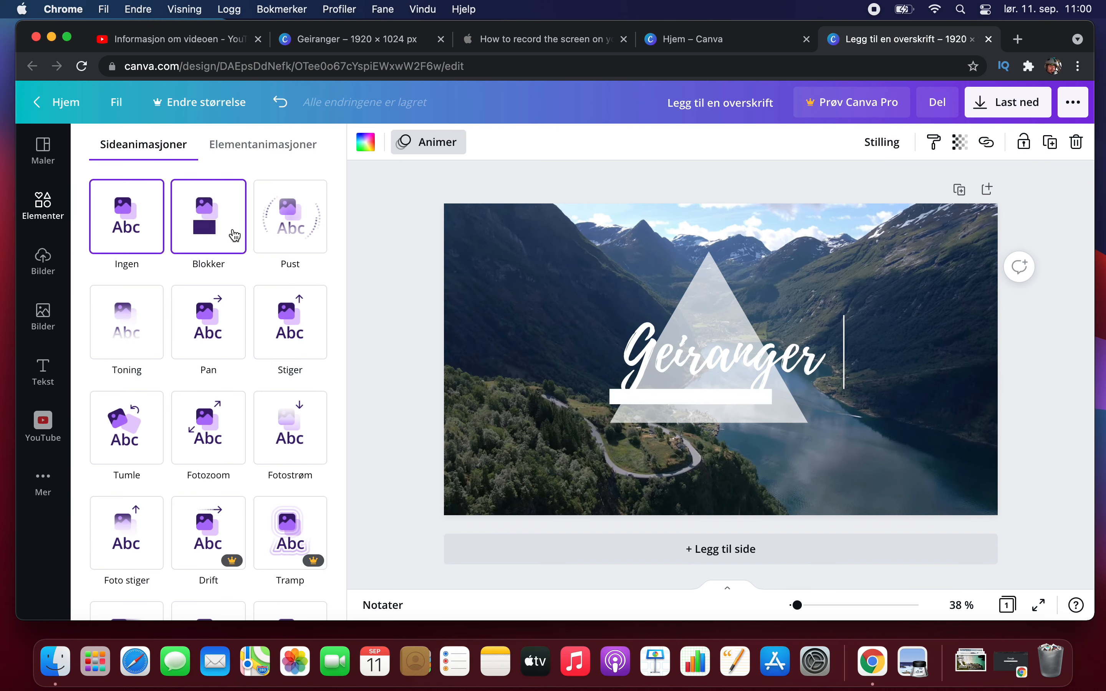
pyautogui.click(414, 141)
# - Try the dark blue, slate and #505649 photo colours on the triangle, and apply the near-black one as its fill
pyautogui.click(366, 142)
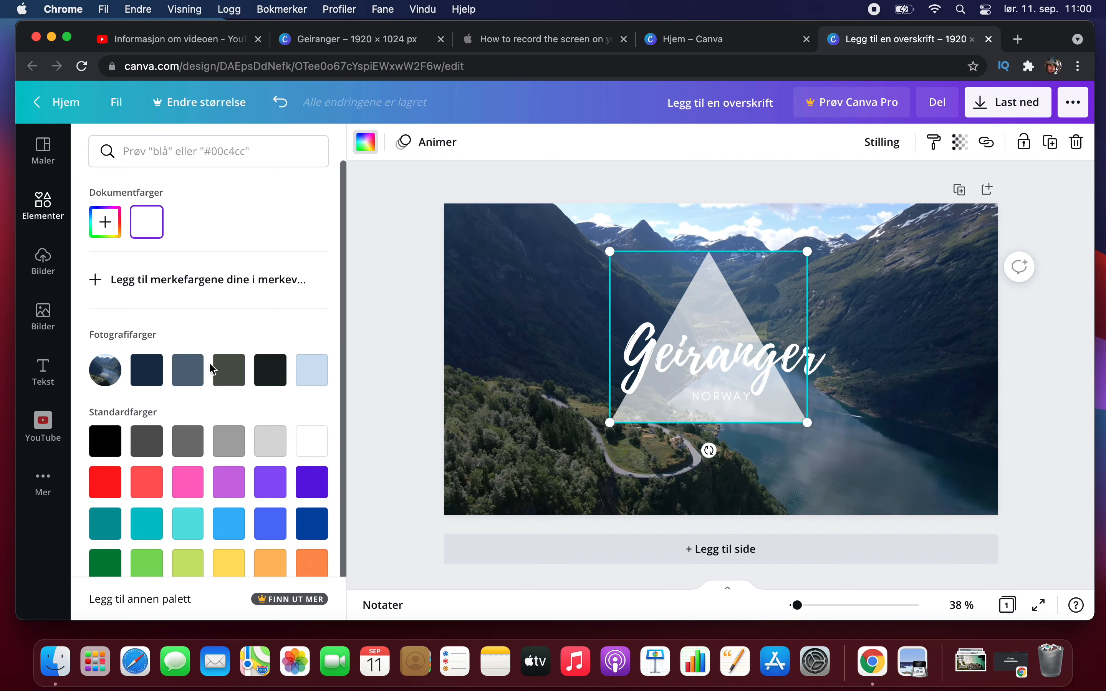
pyautogui.click(151, 379)
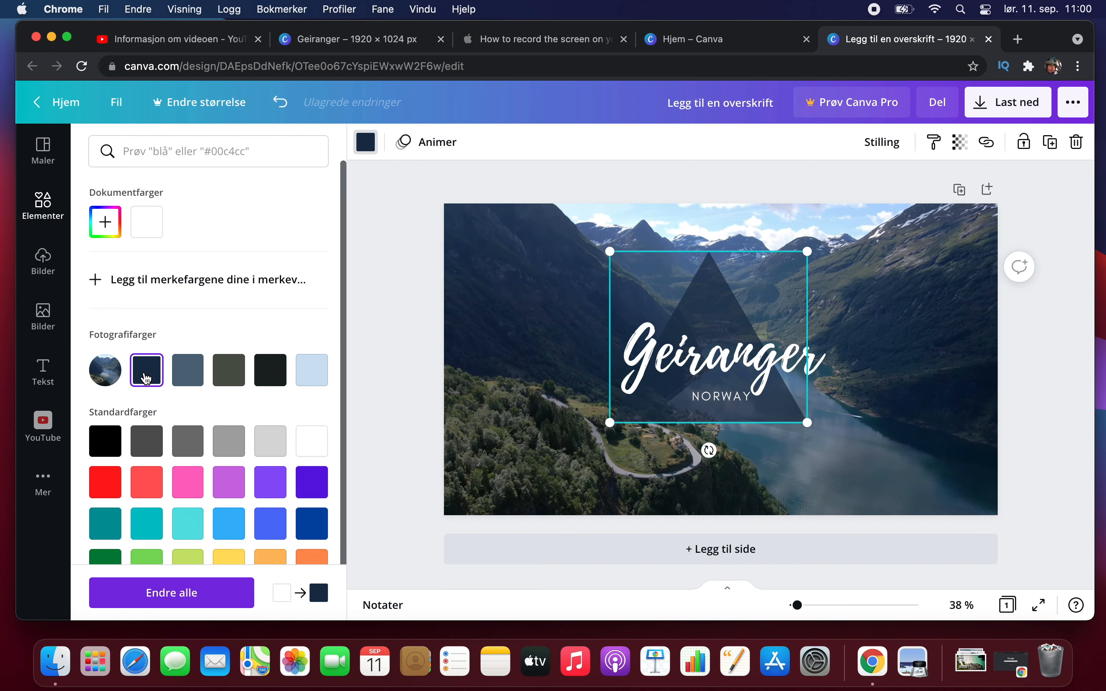
pyautogui.click(188, 376)
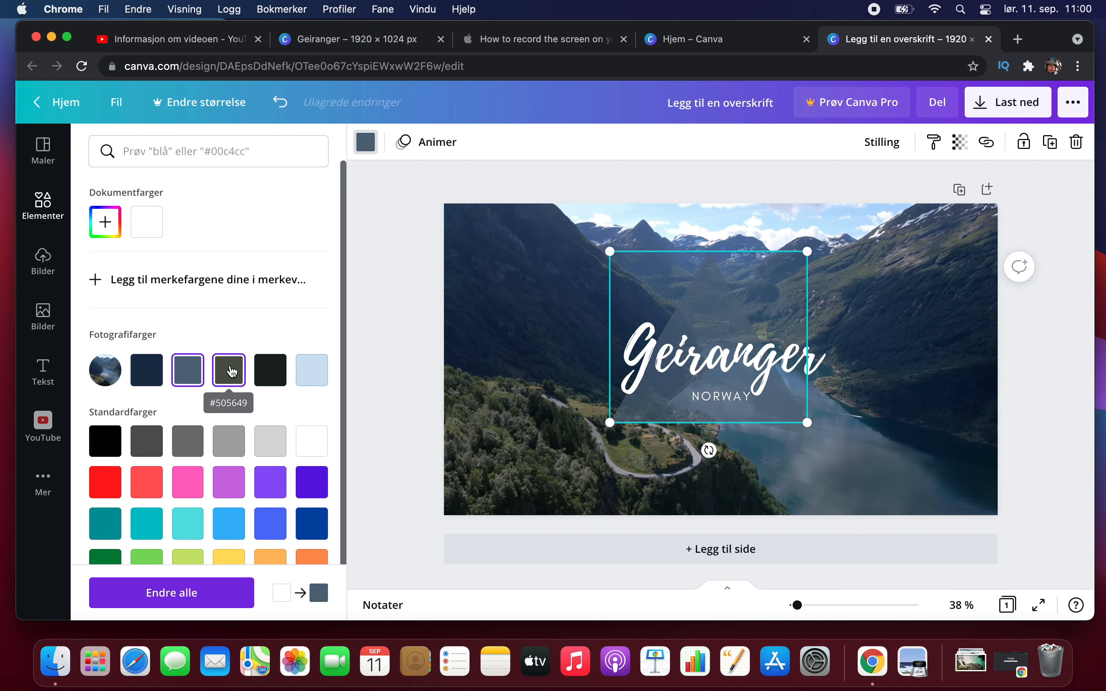
pyautogui.click(232, 372)
pyautogui.click(267, 370)
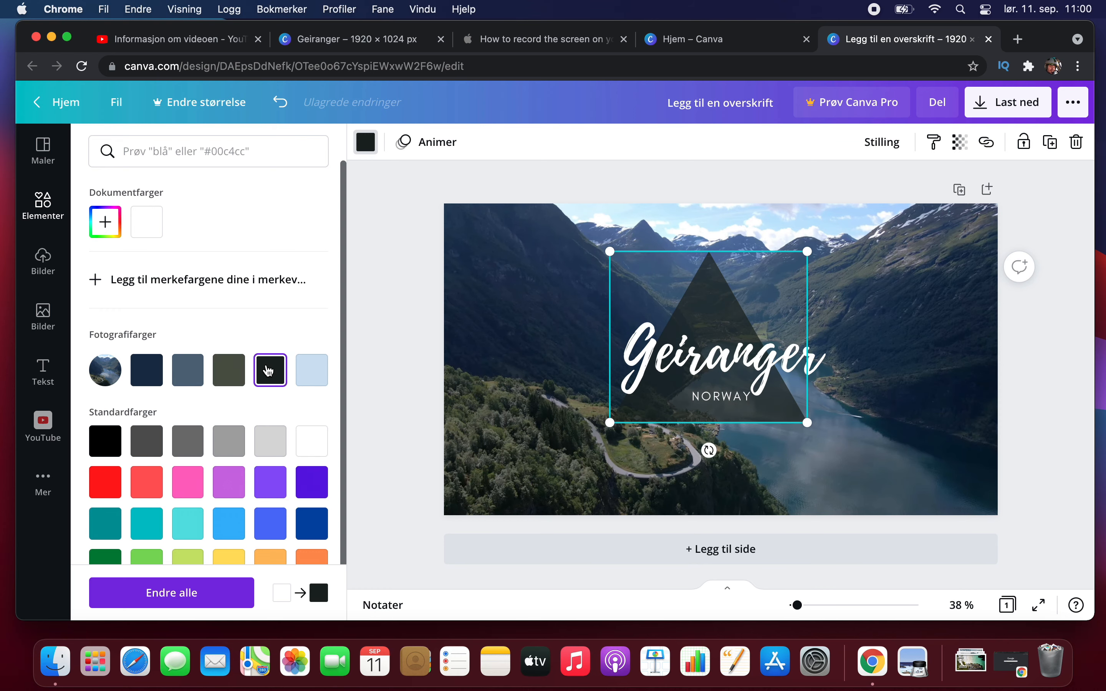
pyautogui.click(500, 182)
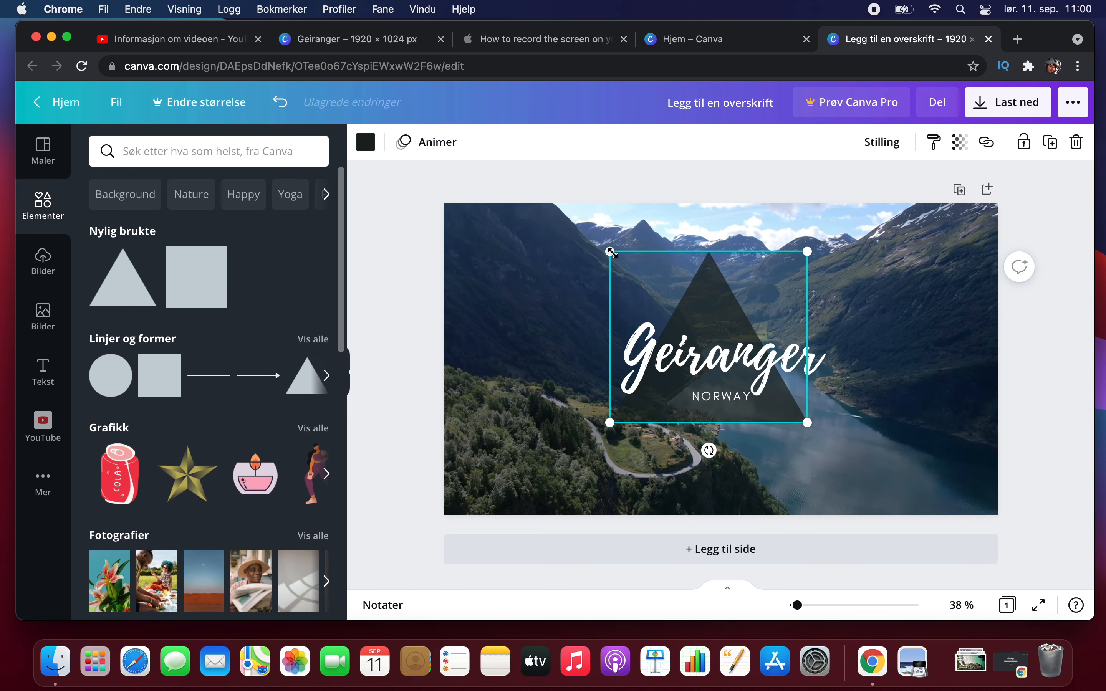
# - Enlarge the triangle to about four fifths of the page height and centre it on the page around the title
pyautogui.click(640, 211)
pyautogui.click(686, 281)
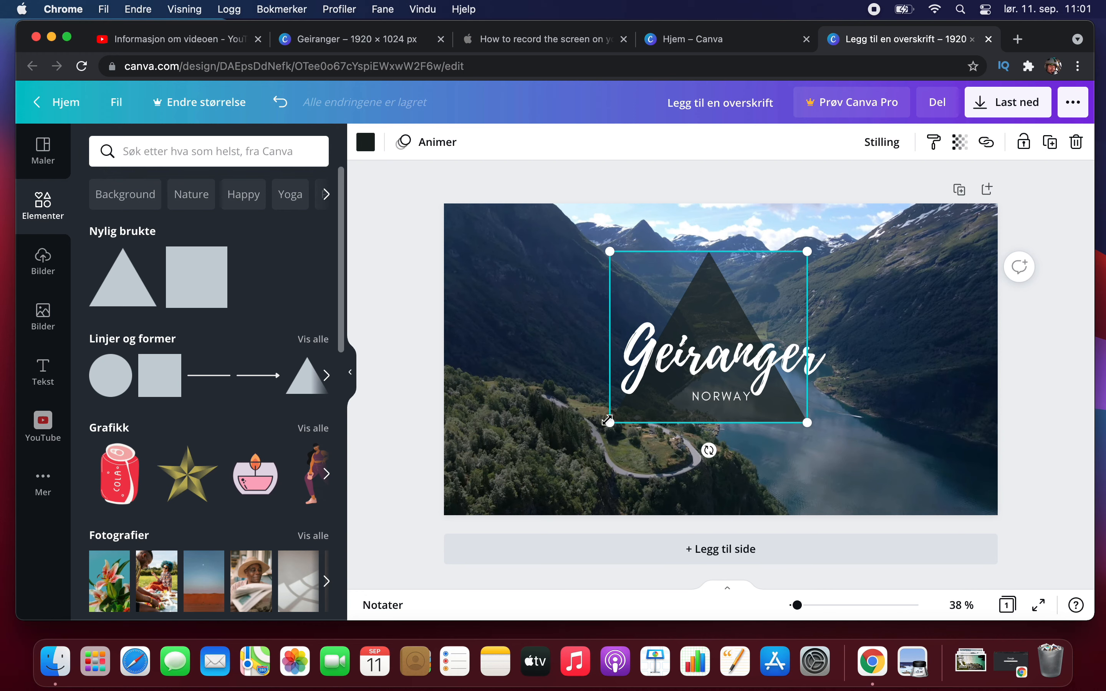
pyautogui.moveTo(608, 421)
pyautogui.mouseDown()
pyautogui.moveTo(551, 484)
pyautogui.moveTo(598, 433)
pyautogui.mouseUp()
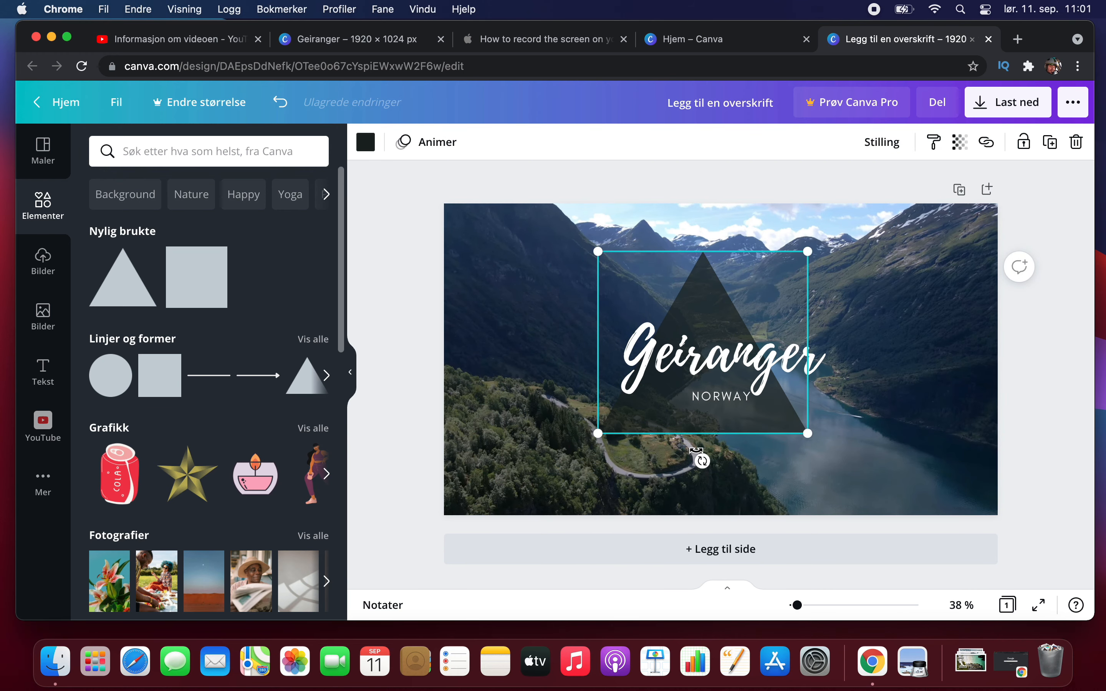
pyautogui.moveTo(697, 454)
pyautogui.mouseDown()
pyautogui.moveTo(765, 407)
pyautogui.moveTo(777, 343)
pyautogui.moveTo(742, 309)
pyautogui.moveTo(709, 305)
pyautogui.moveTo(759, 356)
pyautogui.moveTo(698, 439)
pyautogui.mouseUp()
pyautogui.click(741, 243)
pyautogui.click(710, 324)
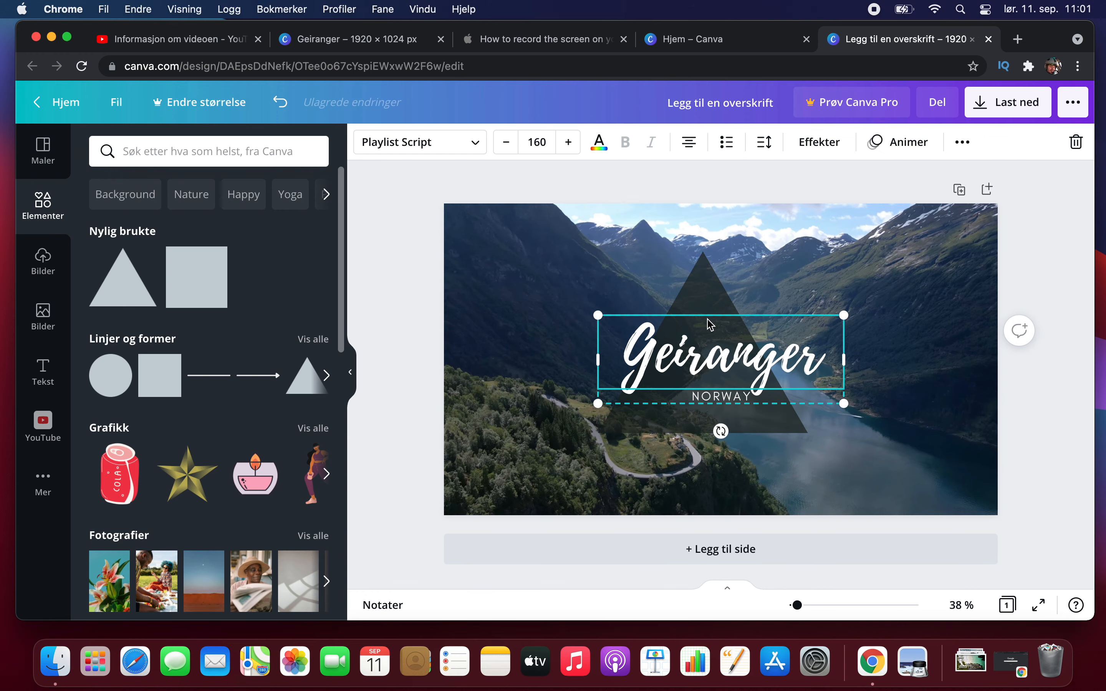
pyautogui.moveTo(709, 297); pyautogui.dragTo(689, 273)
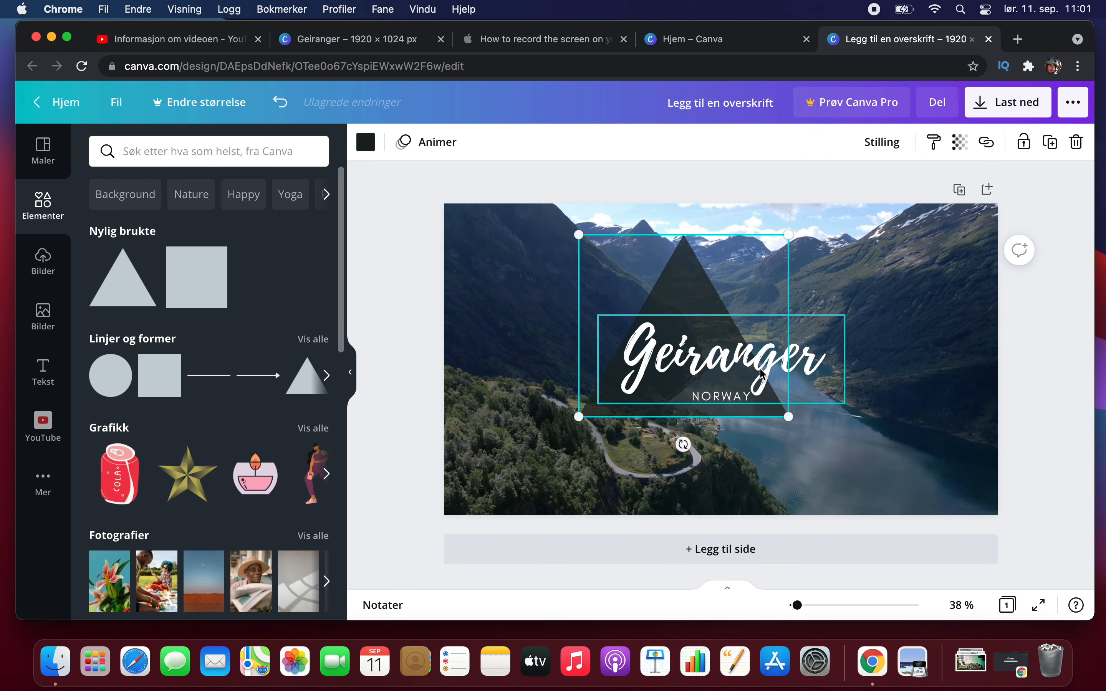
pyautogui.moveTo(789, 417); pyautogui.dragTo(871, 487)
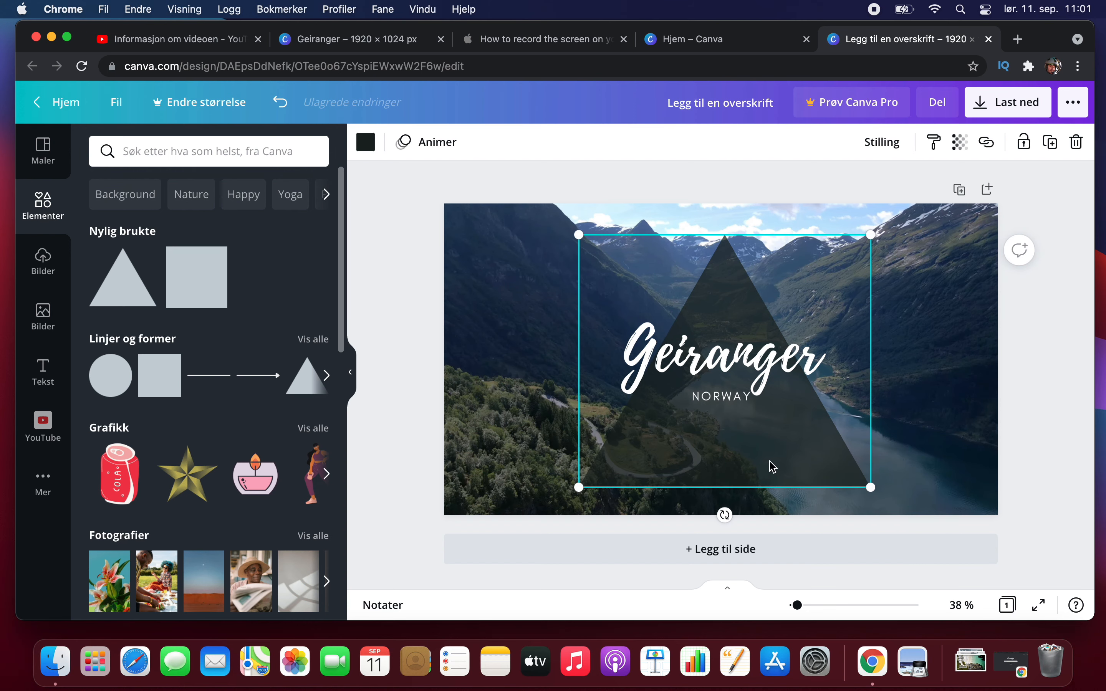
pyautogui.moveTo(772, 466); pyautogui.dragTo(769, 463)
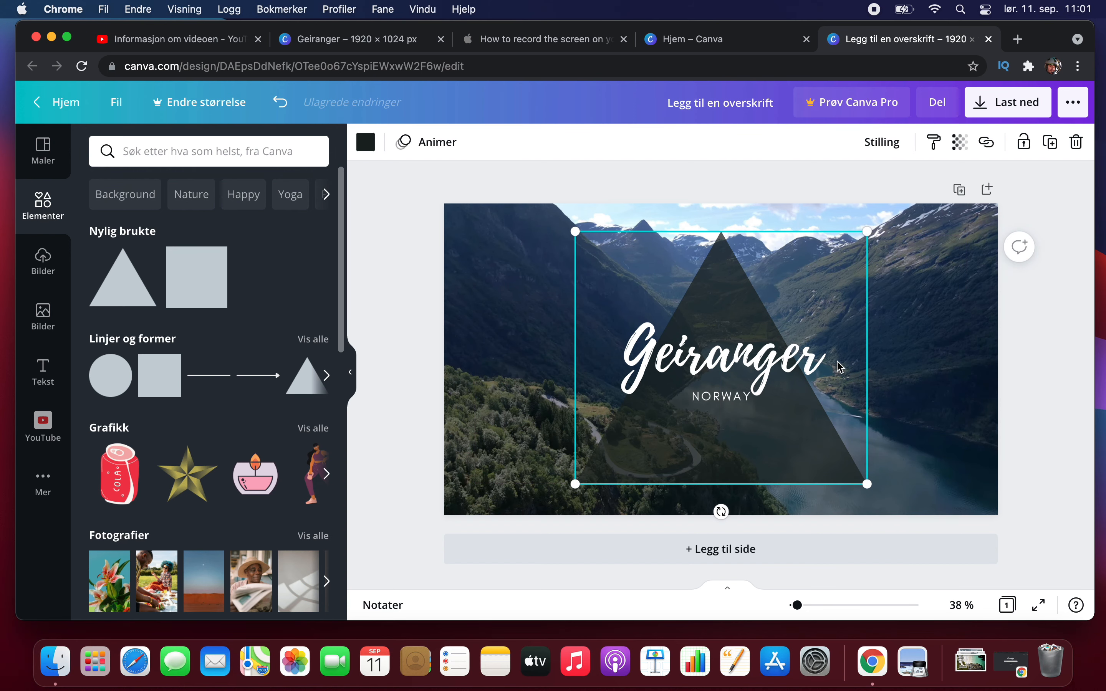
# - Move the triangle partly off the page's left edge and rotate it so one side slopes down from the upper-left corner
pyautogui.click(831, 202)
pyautogui.click(726, 280)
pyautogui.moveTo(679, 463); pyautogui.dragTo(503, 398)
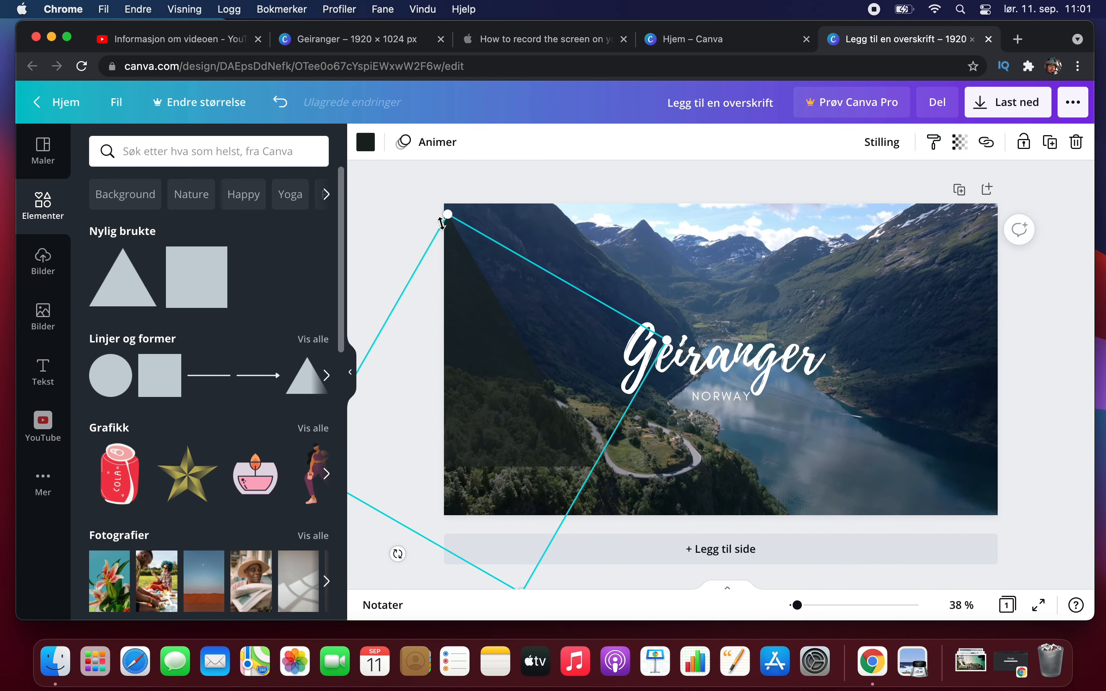
pyautogui.moveTo(448, 221); pyautogui.dragTo(430, 167)
pyautogui.moveTo(462, 321); pyautogui.dragTo(459, 398)
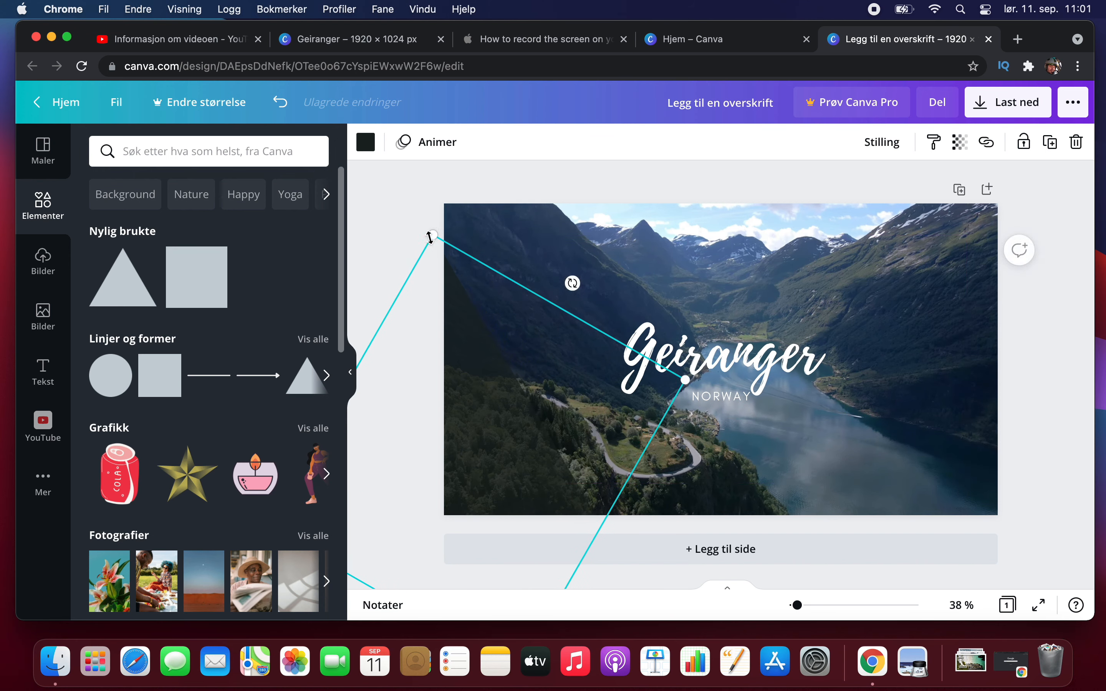
pyautogui.moveTo(573, 283); pyautogui.dragTo(580, 288)
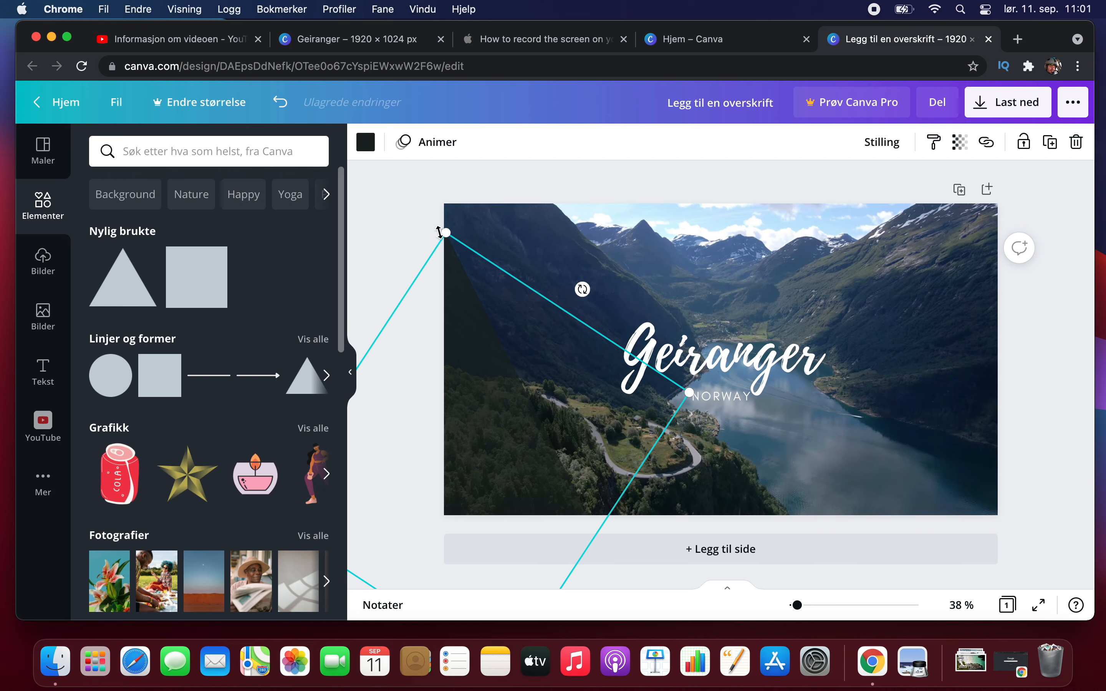
pyautogui.moveTo(447, 234); pyautogui.dragTo(440, 187)
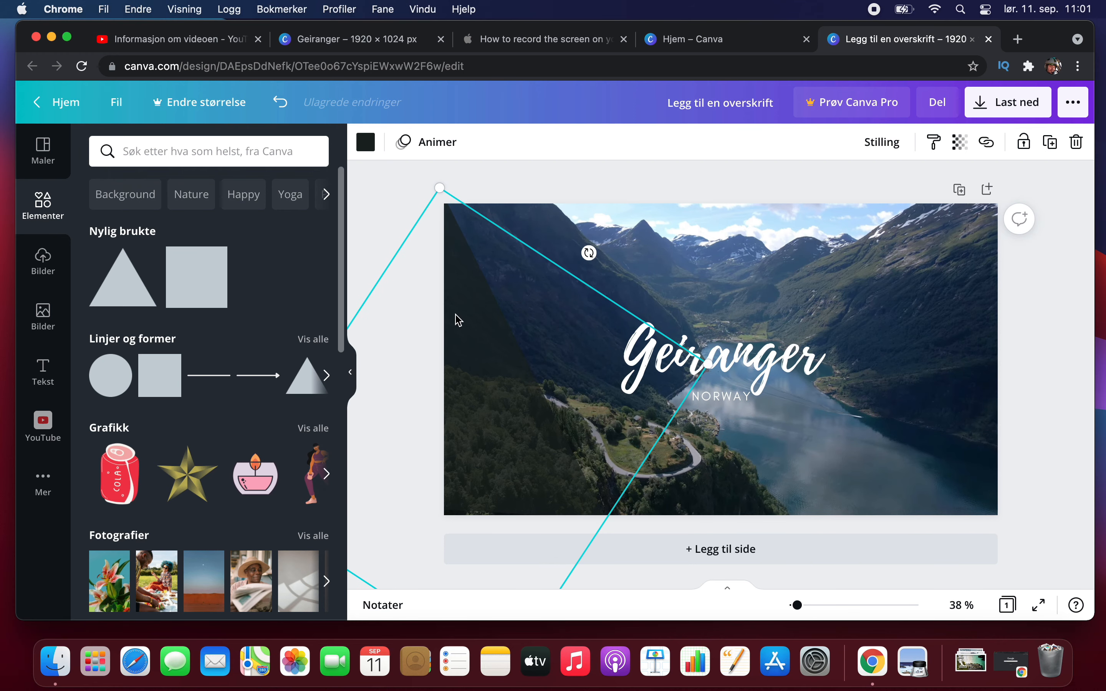
# - Change the triangle's fill colour to the white document colour
pyautogui.click(368, 144)
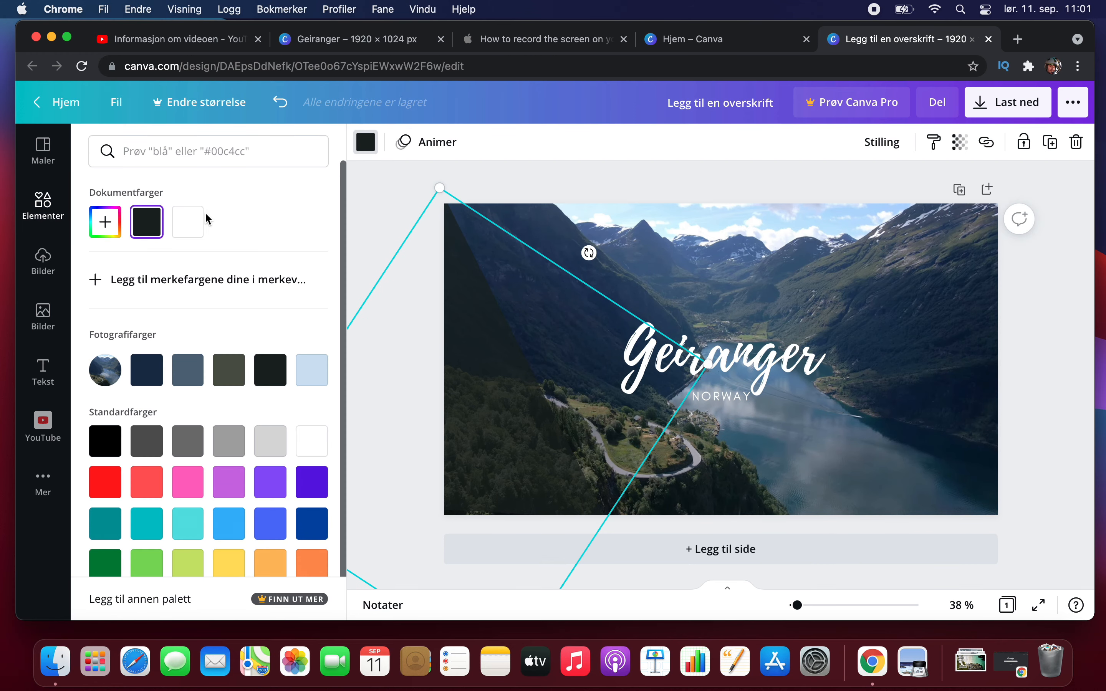
pyautogui.click(188, 221)
pyautogui.click(482, 364)
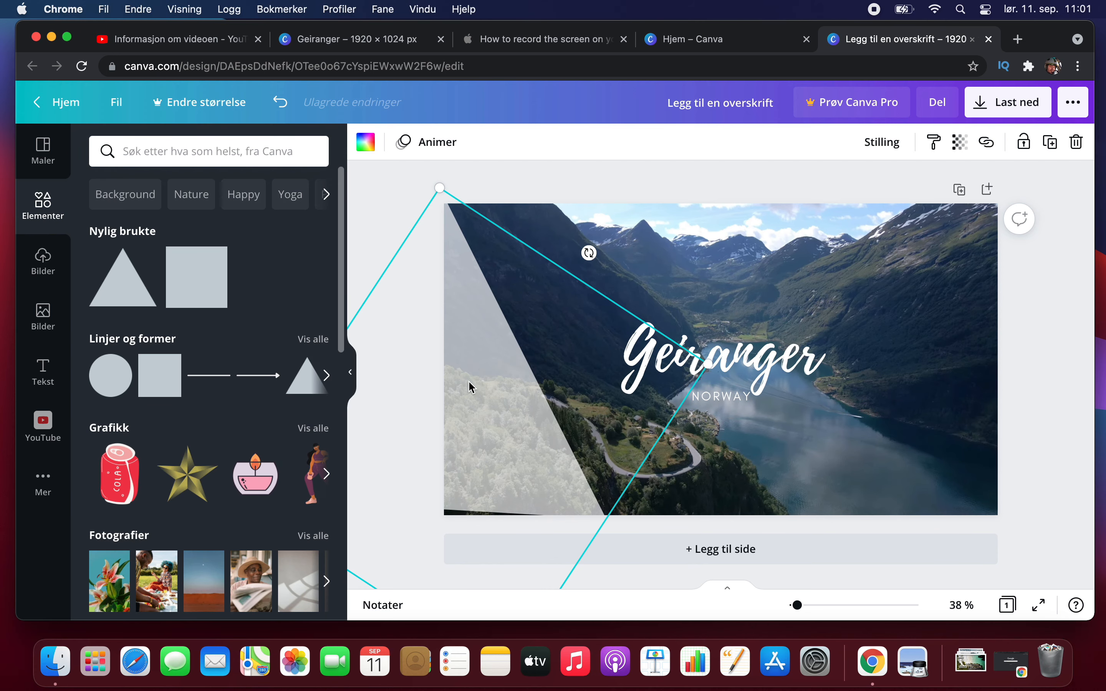
# - Rotate the triangle to a steeper angle and shift it left so it fills the page's lower-left corner as a slanted band
pyautogui.moveTo(578, 264)
pyautogui.mouseDown()
pyautogui.moveTo(585, 249)
pyautogui.moveTo(617, 289)
pyautogui.moveTo(578, 267)
pyautogui.mouseUp()
pyautogui.moveTo(452, 366)
pyautogui.mouseDown()
pyautogui.moveTo(432, 363)
pyautogui.moveTo(456, 360)
pyautogui.mouseUp()
pyautogui.click(390, 245)
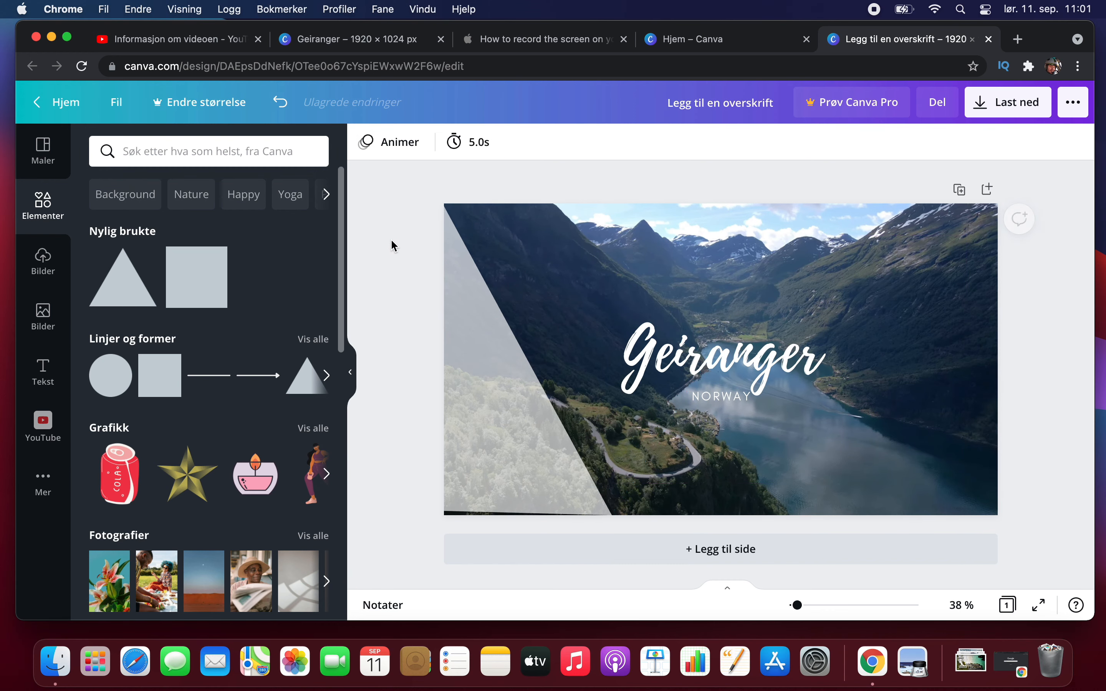
pyautogui.click(612, 397)
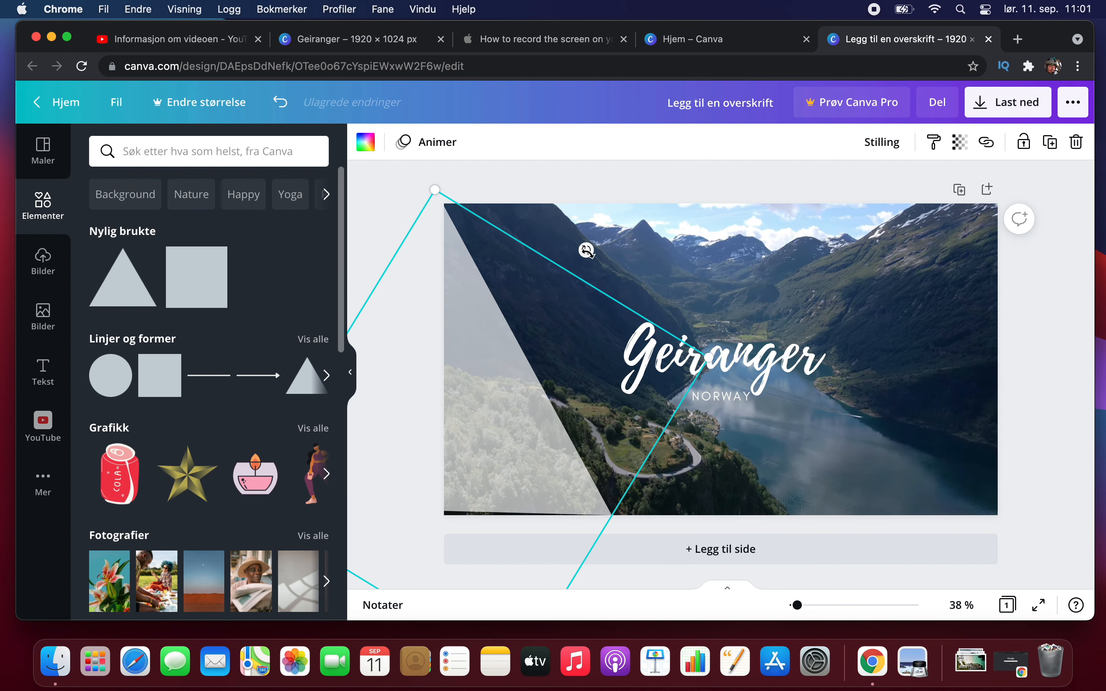
pyautogui.moveTo(587, 250); pyautogui.dragTo(599, 290)
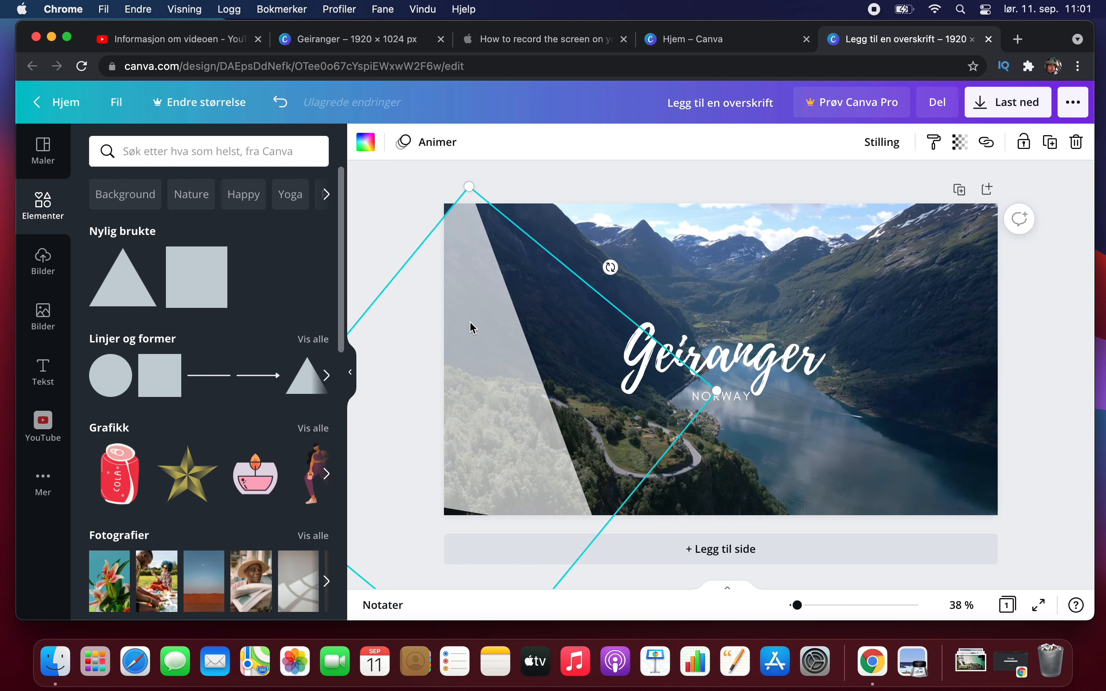
pyautogui.moveTo(473, 328); pyautogui.dragTo(444, 332)
pyautogui.click(380, 214)
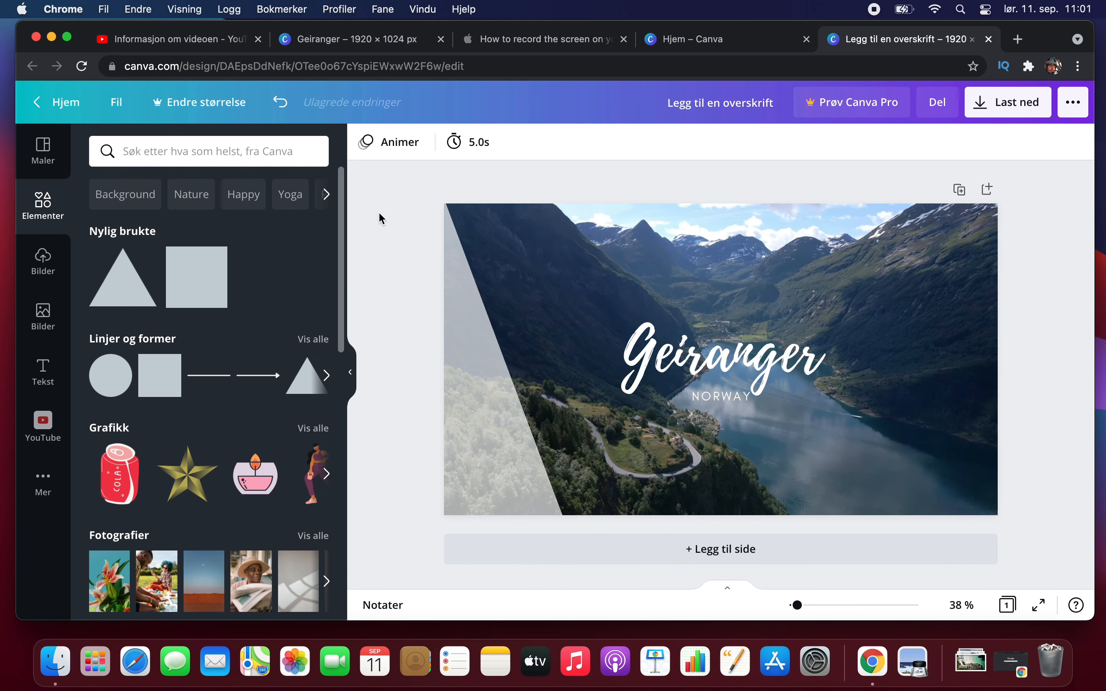
# - Set the triangle's transparency (Gjennomsiktighet) to 52
pyautogui.click(463, 313)
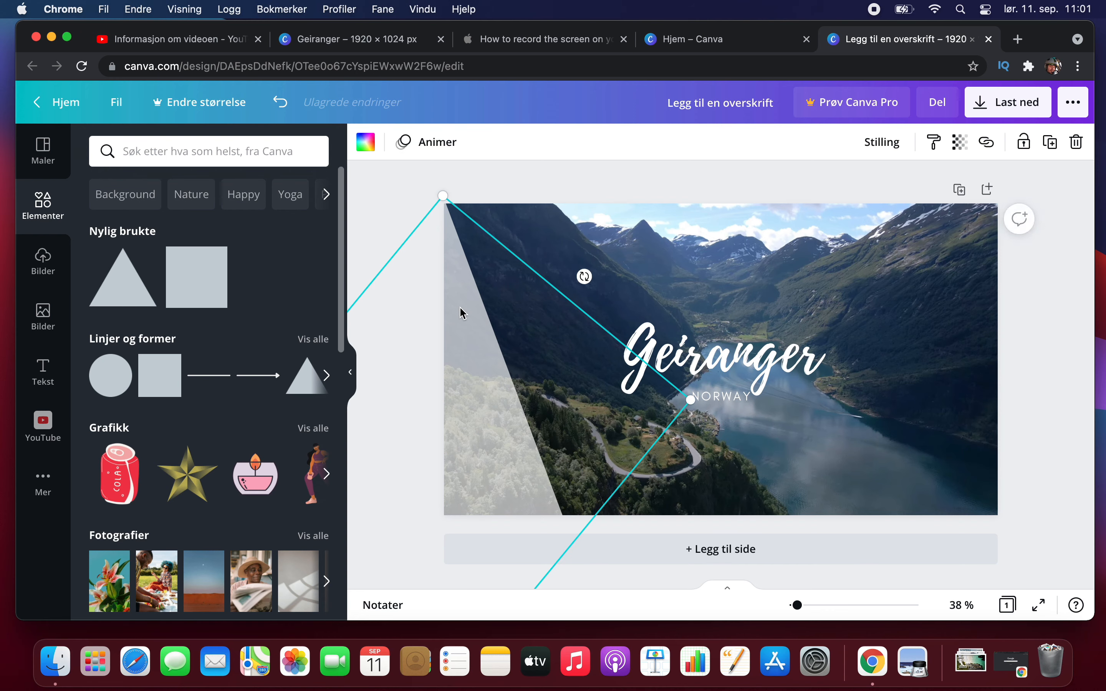
pyautogui.click(972, 142)
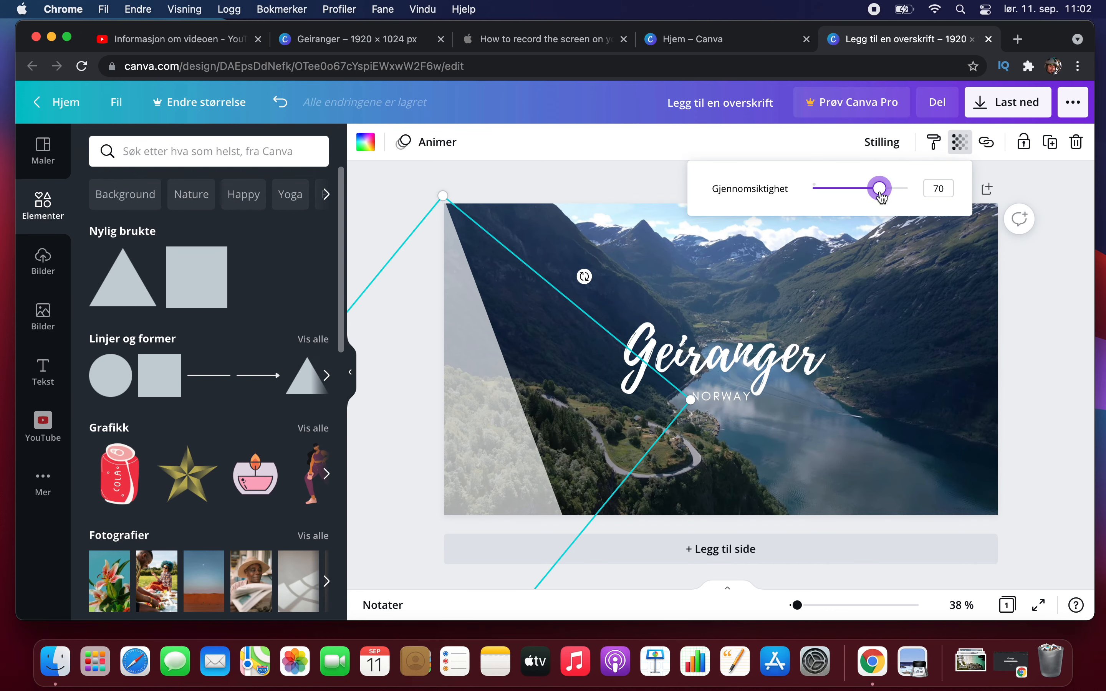
pyautogui.moveTo(882, 197); pyautogui.dragTo(873, 199)
pyautogui.moveTo(871, 199); pyautogui.dragTo(863, 199)
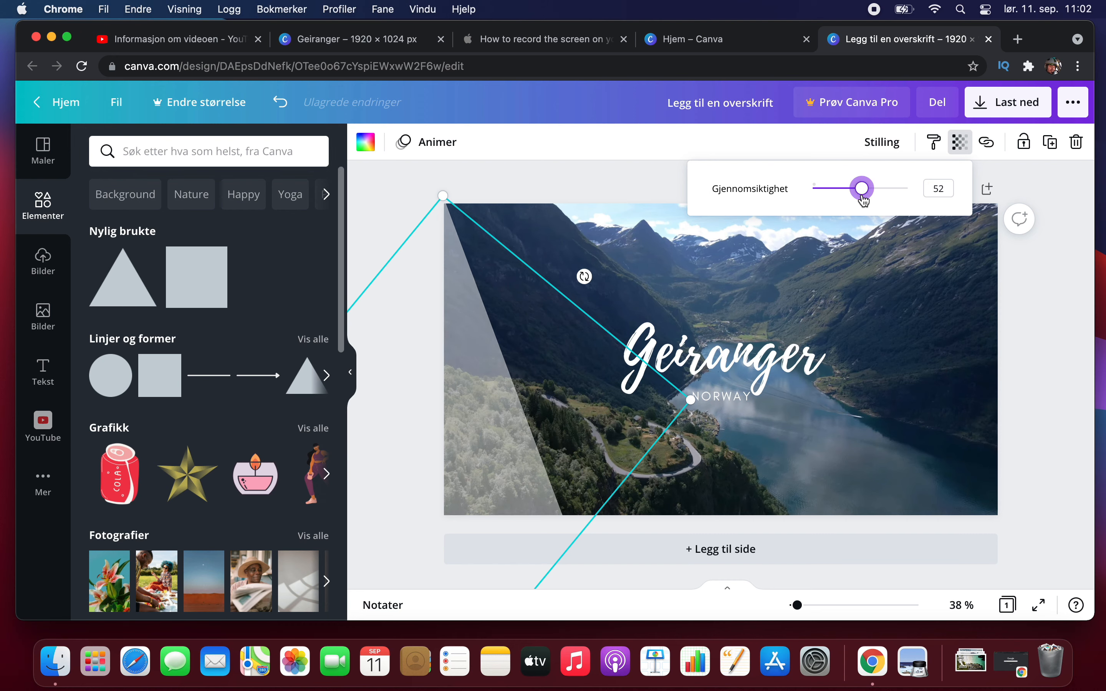
pyautogui.click(640, 176)
pyautogui.click(634, 182)
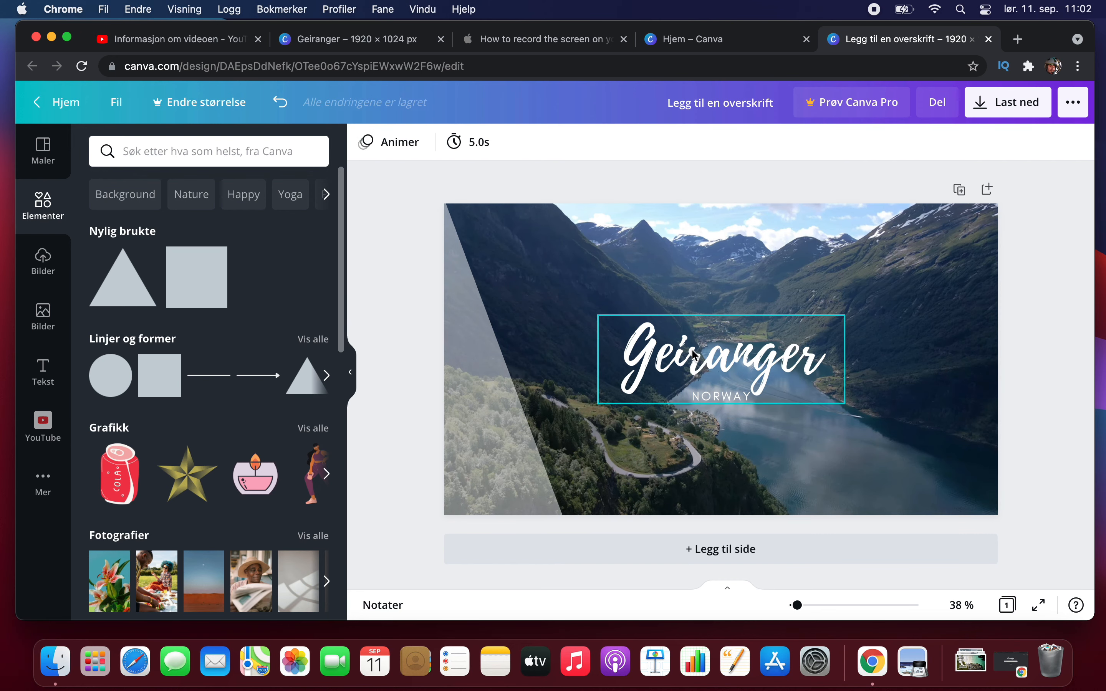
# - Move the Geiranger Norway title slightly upwards, keeping it horizontally centred on the page
pyautogui.click(676, 352)
pyautogui.click(655, 202)
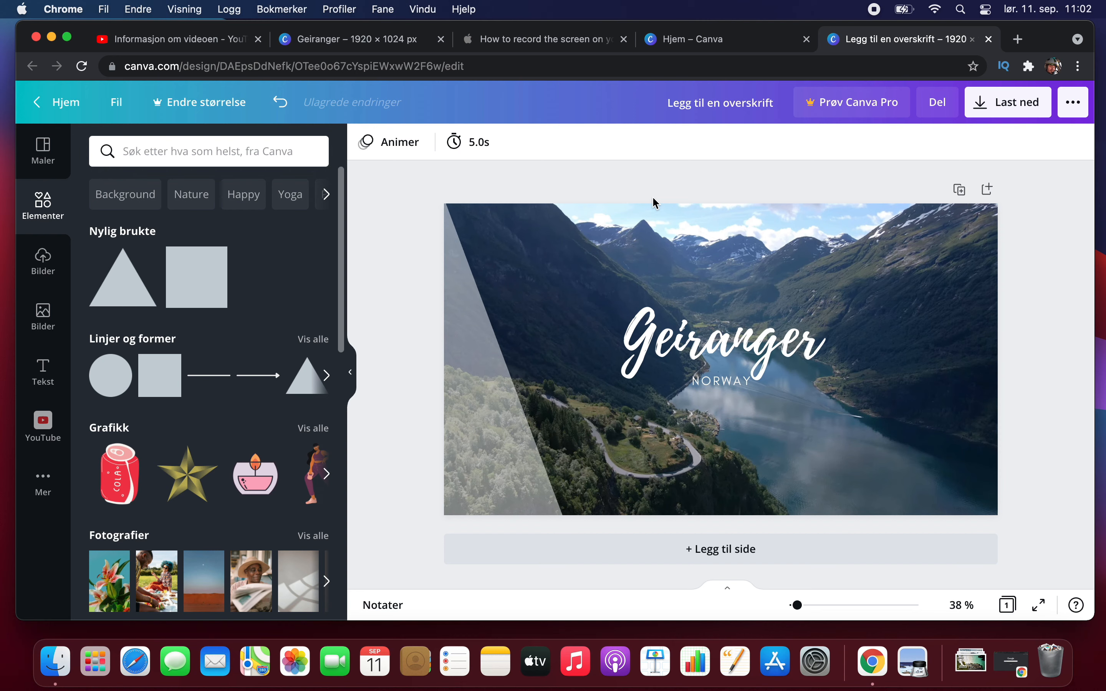
# - Download the finished design with JPG as the file type
pyautogui.click(998, 104)
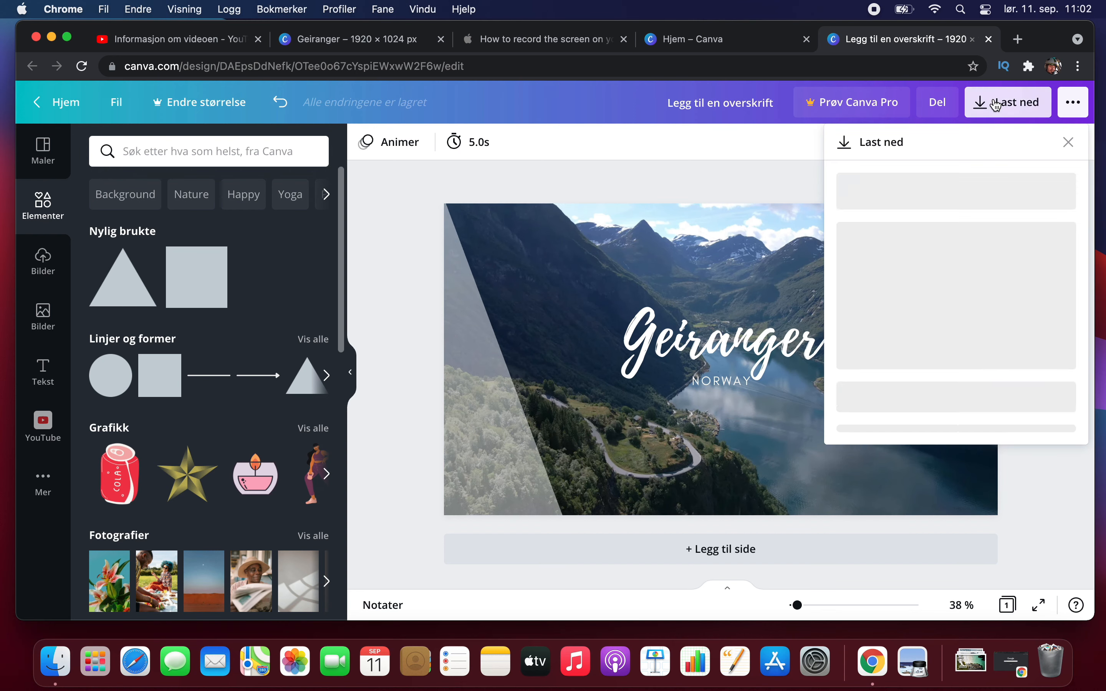
pyautogui.click(936, 218)
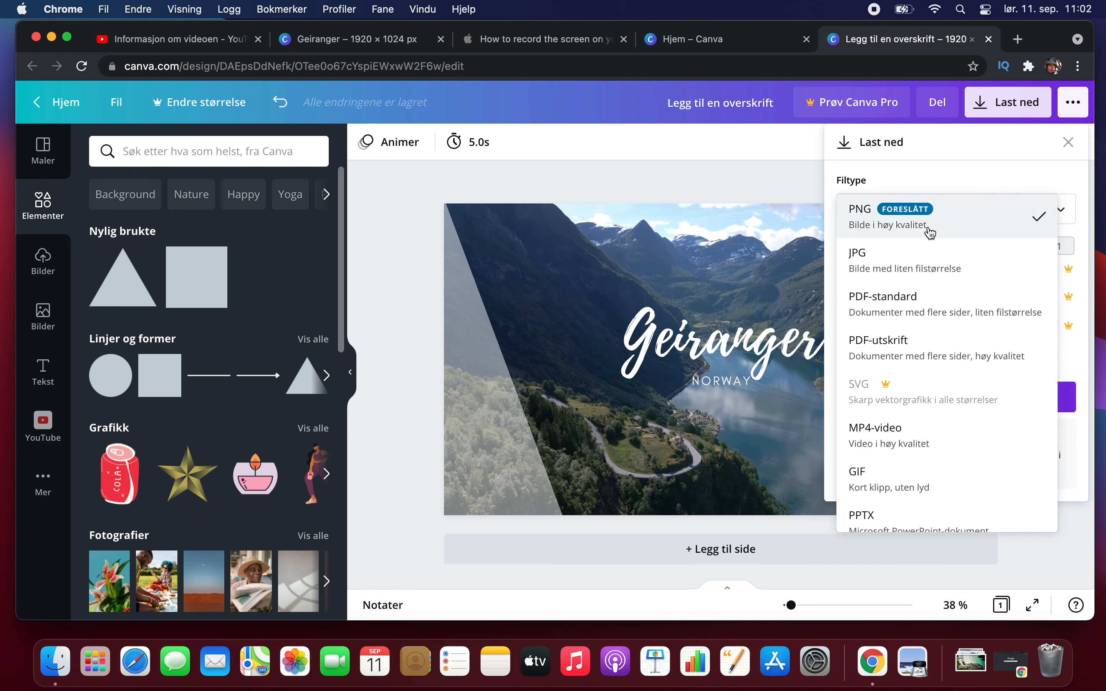
pyautogui.click(903, 263)
pyautogui.click(912, 387)
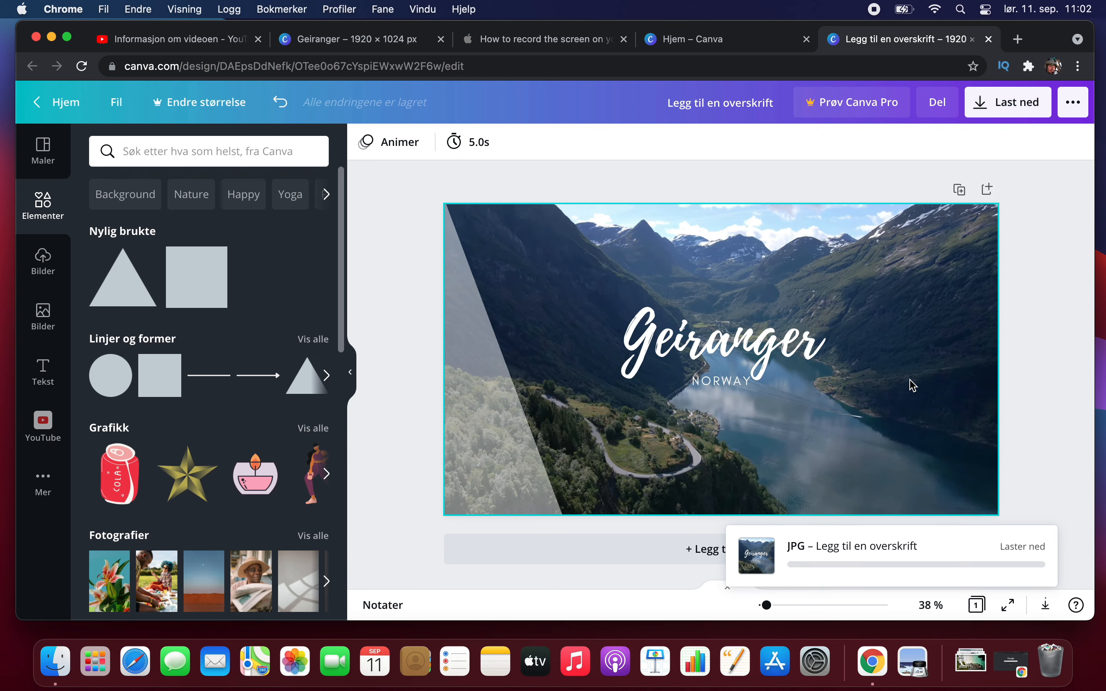